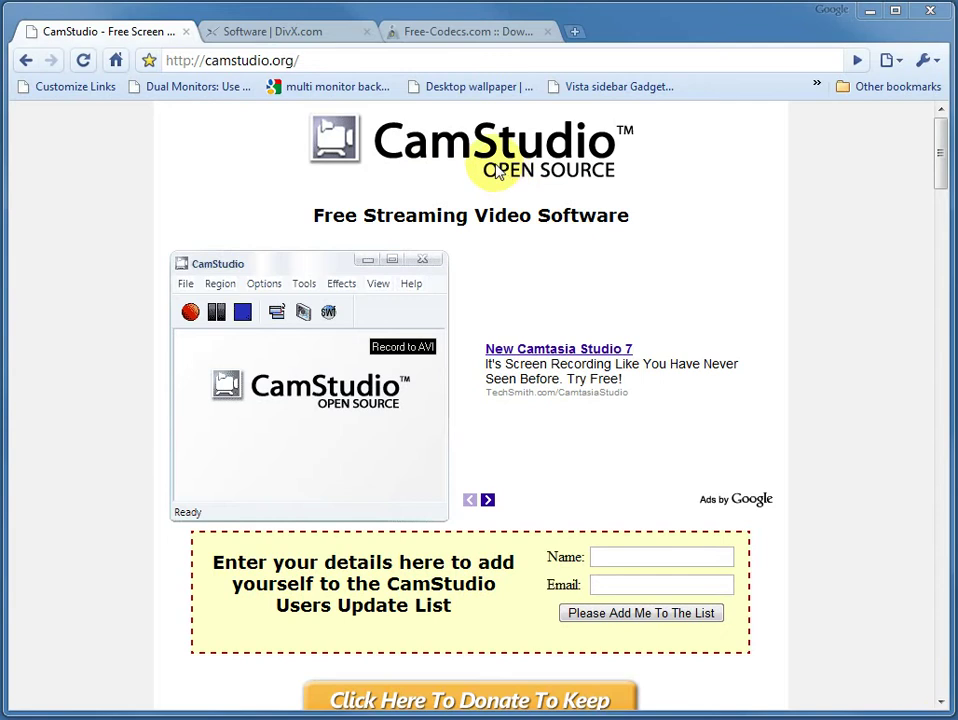
# - Review the download links on camstudio.org and place the CamStudio20.exe and CamStudioCodec14.exe installers together on the desktop
pyautogui.click(343, 64)
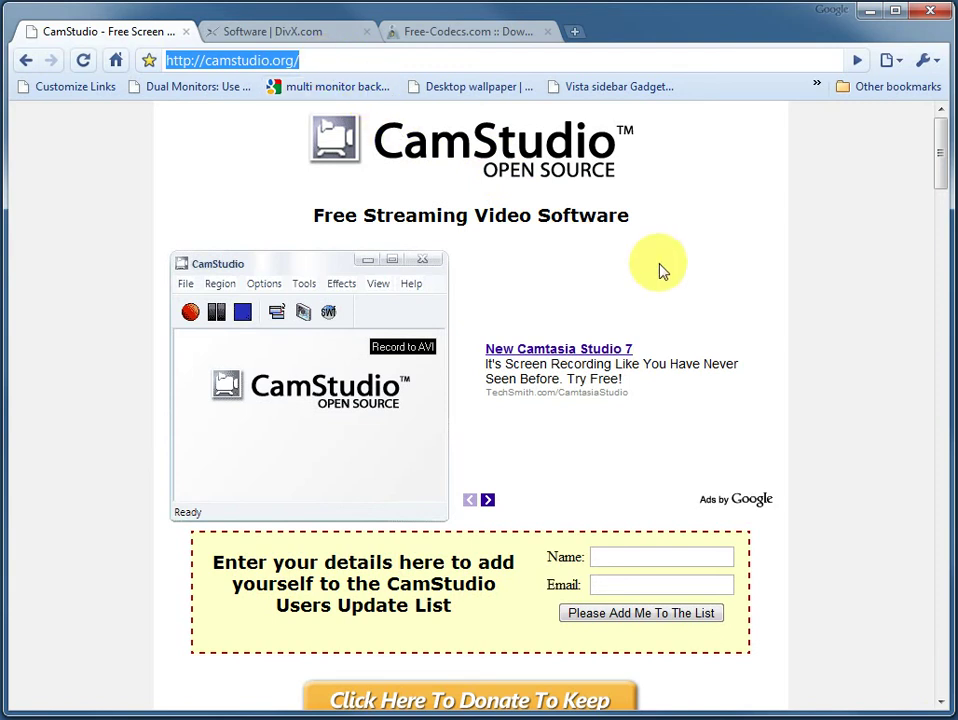
pyautogui.scroll(-15, 660, 270)
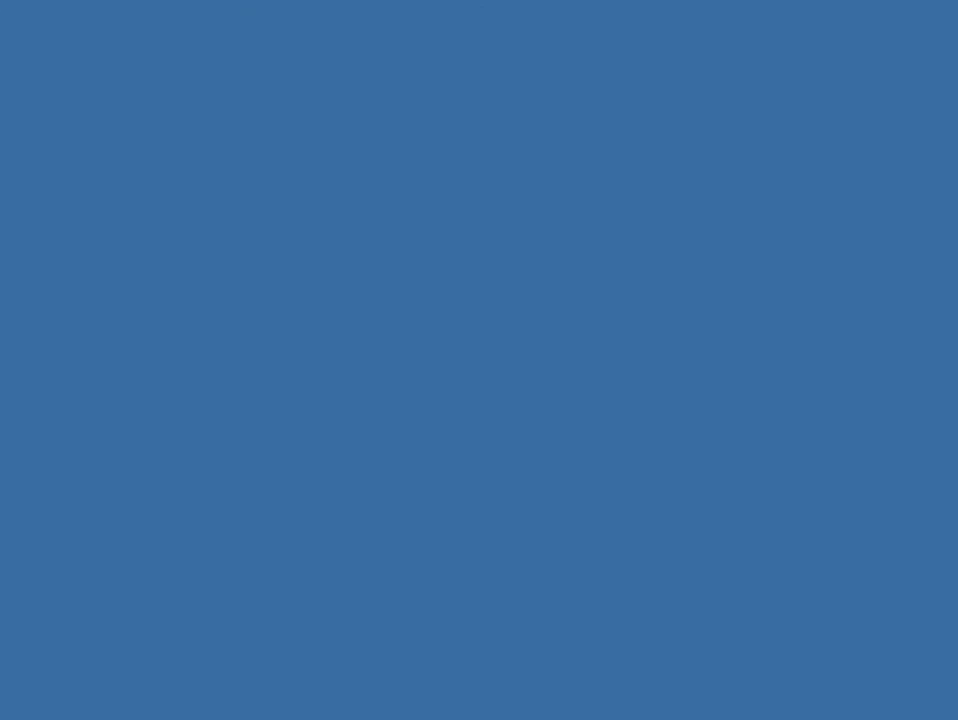
pyautogui.moveTo(250, 5); pyautogui.dragTo(445, 208)
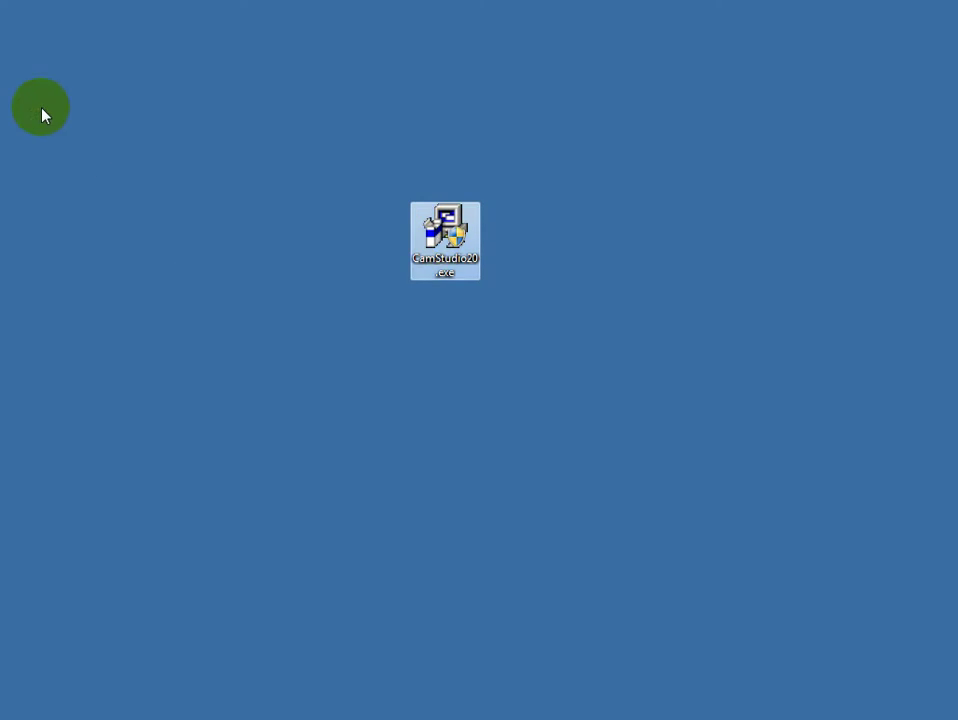
pyautogui.moveTo(0, 330); pyautogui.dragTo(441, 329)
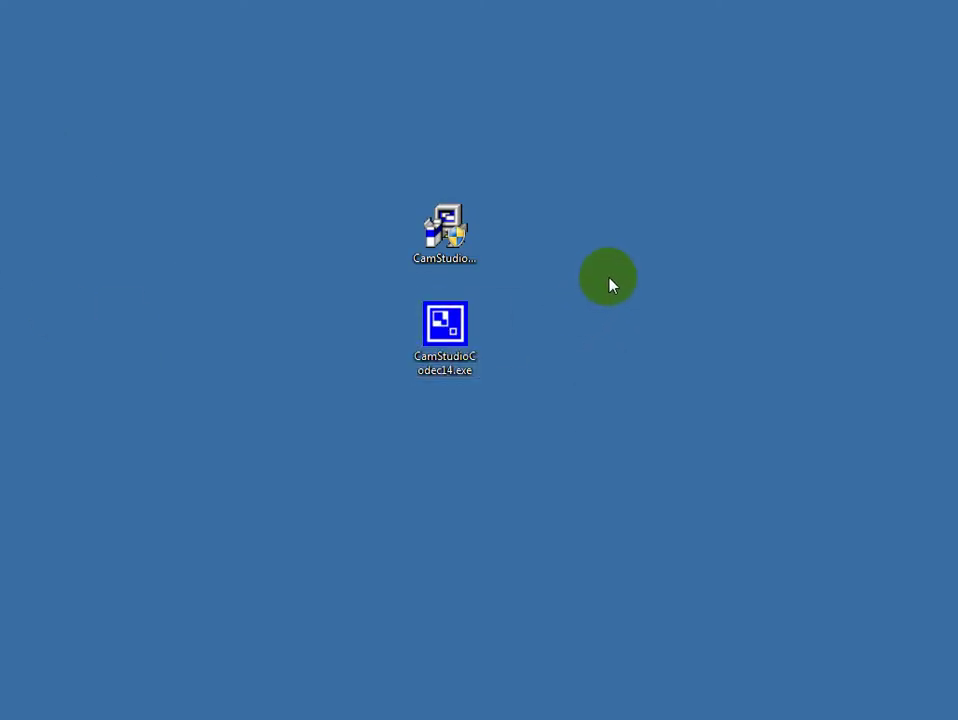
# - Install CamStudio from CamStudio20.exe into C:\Program Files (x86)\CamStudio, accepting the license terms and declining the computer restart
pyautogui.click(478, 242)
pyautogui.doubleClick(447, 240)
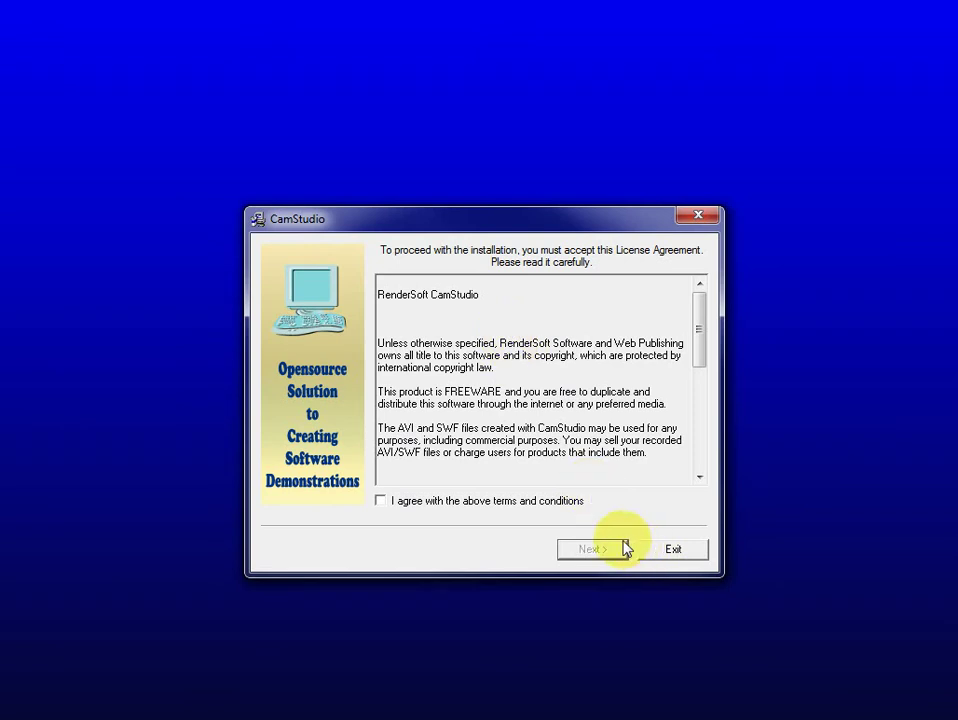
pyautogui.click(380, 500)
pyautogui.click(589, 547)
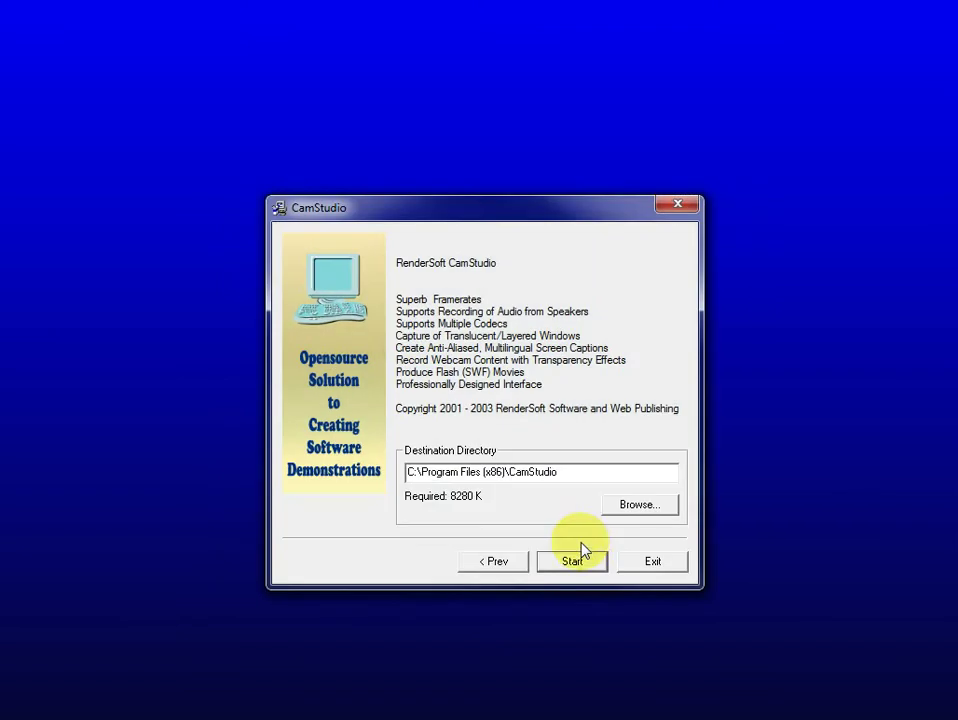
pyautogui.click(583, 562)
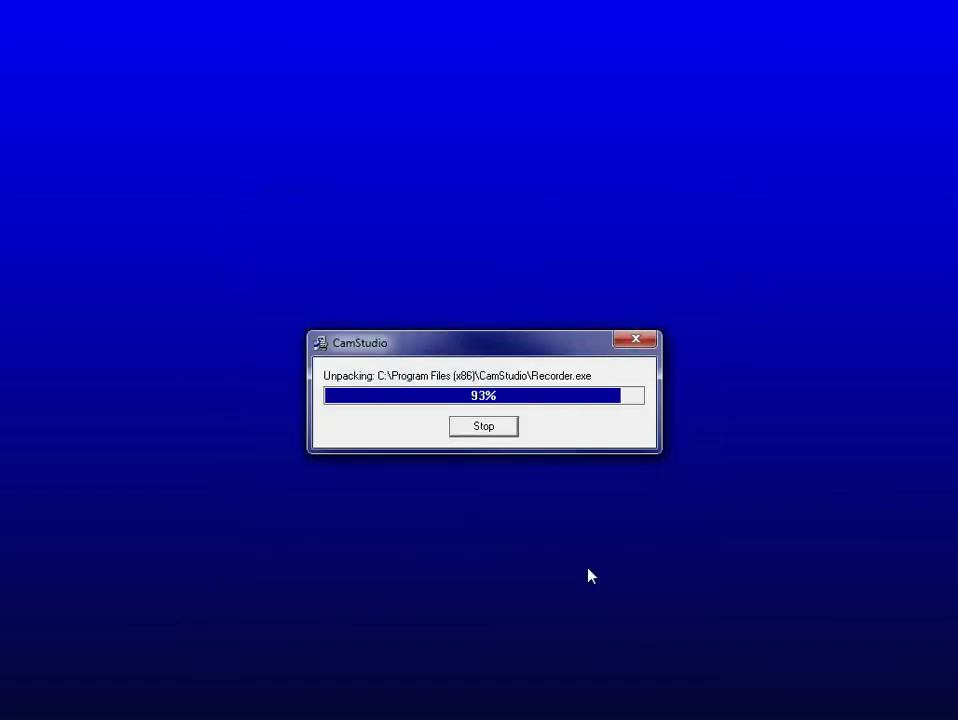
pyautogui.click(487, 428)
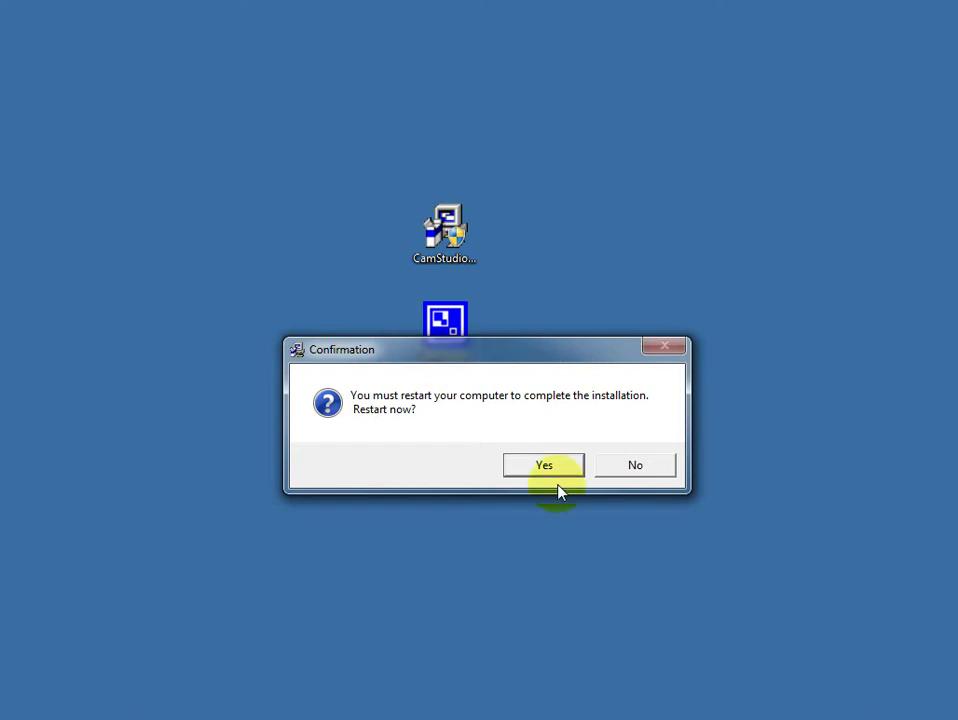
pyautogui.click(637, 466)
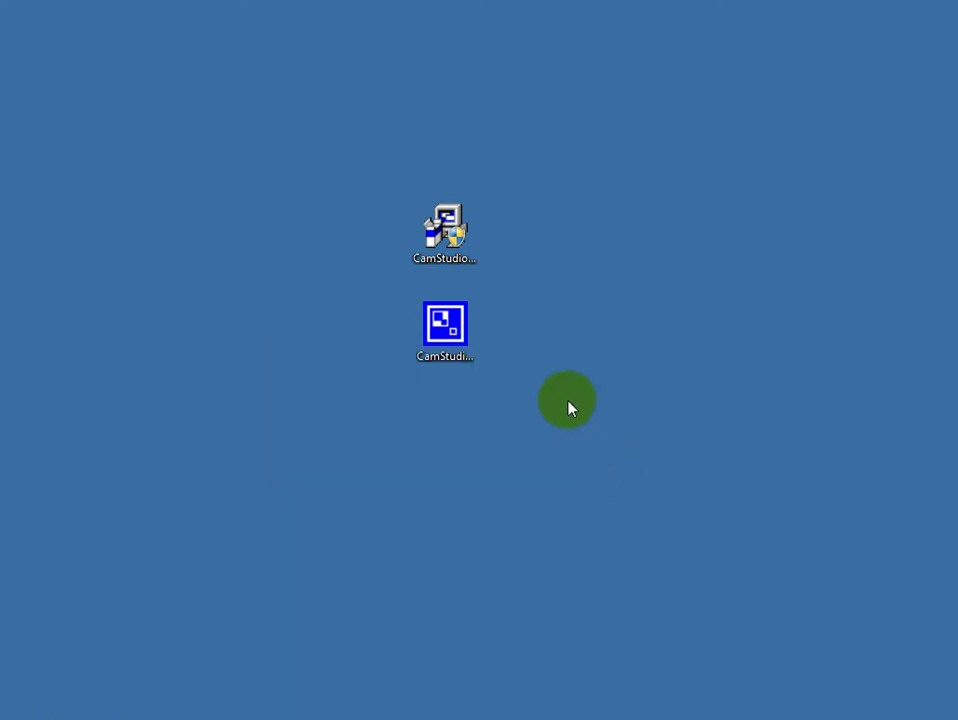
# - Run CamStudioCodec14.exe, accept its license agreement and install the CamStudio Lossless Codec through to completion
pyautogui.click(452, 332)
pyautogui.click(446, 340)
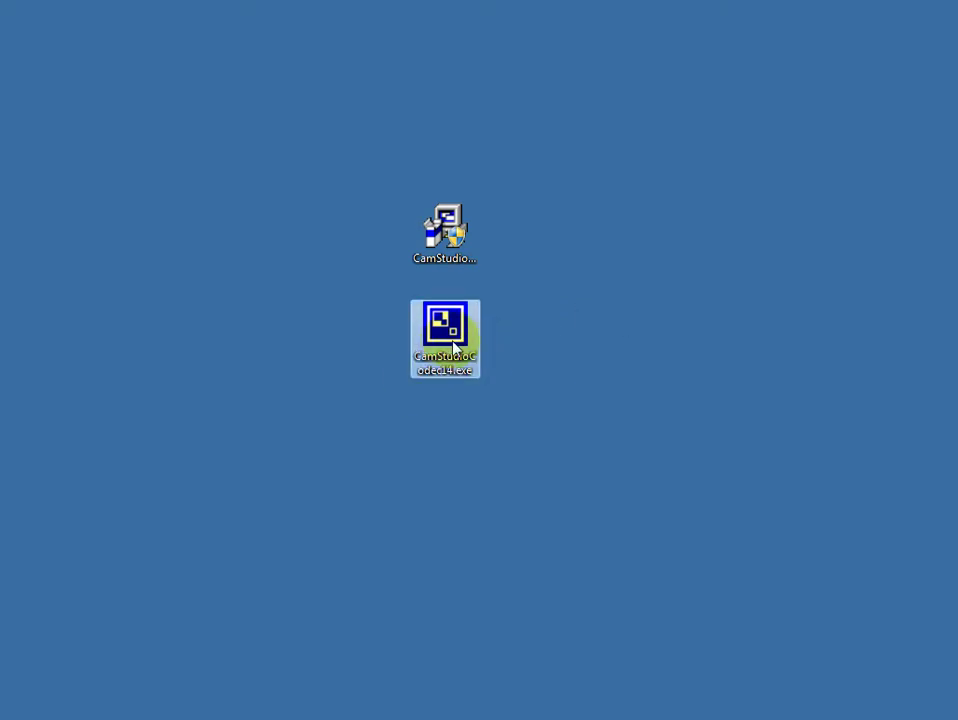
pyautogui.doubleClick(452, 345)
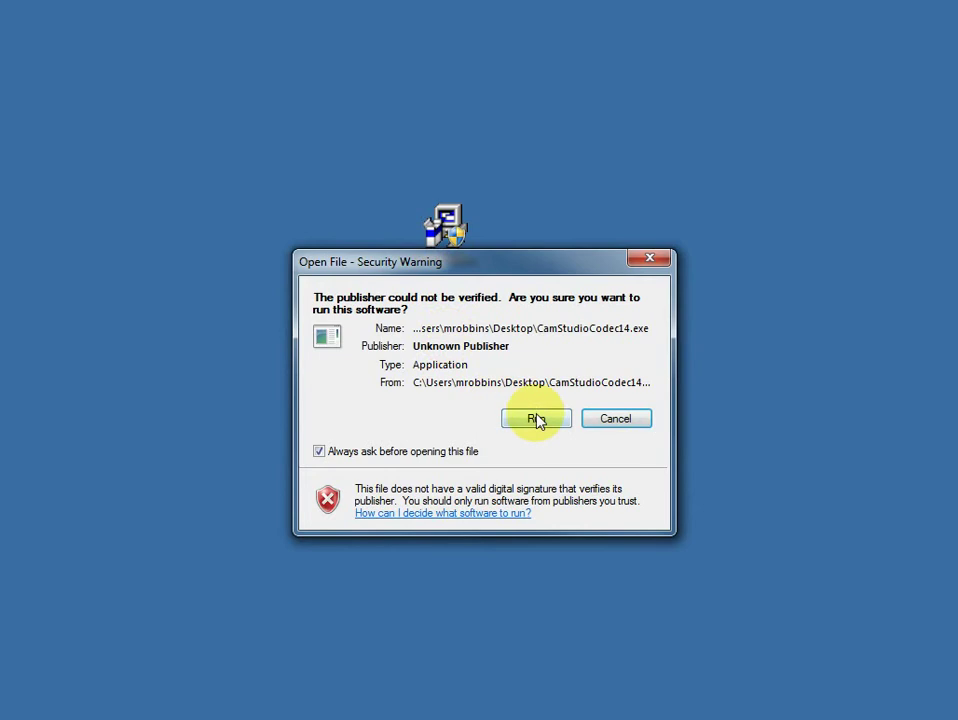
pyautogui.click(537, 419)
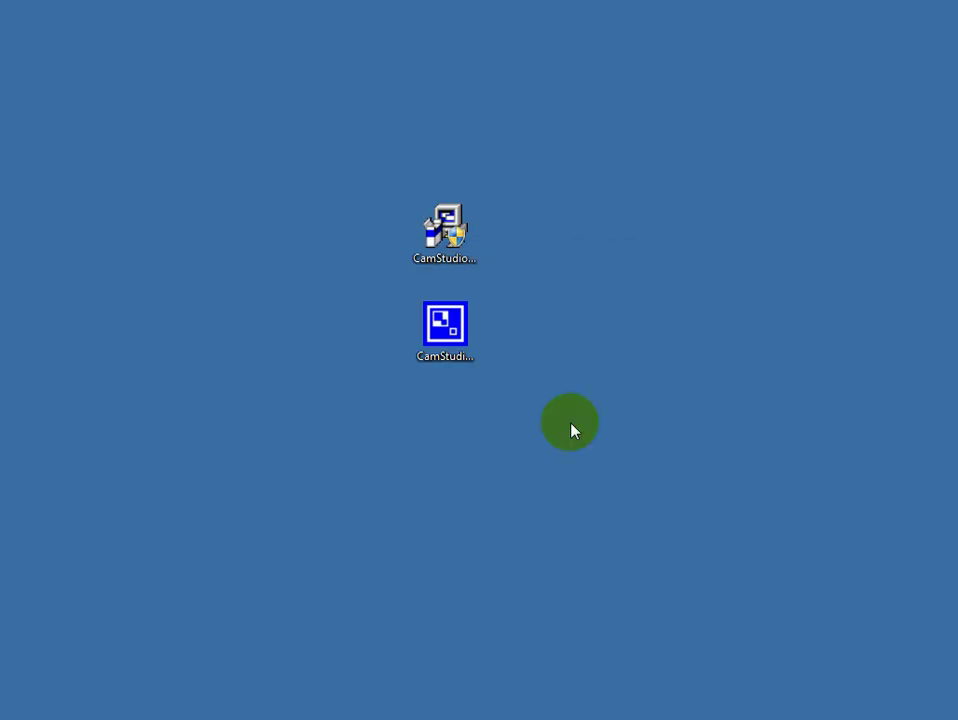
pyautogui.click(592, 550)
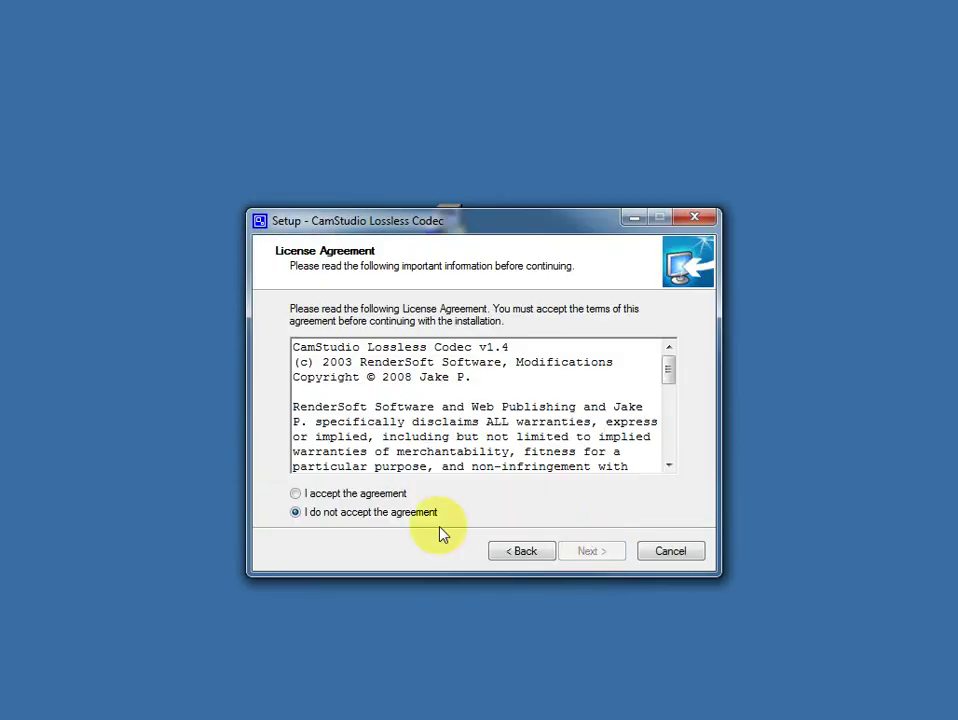
pyautogui.click(380, 494)
pyautogui.click(596, 551)
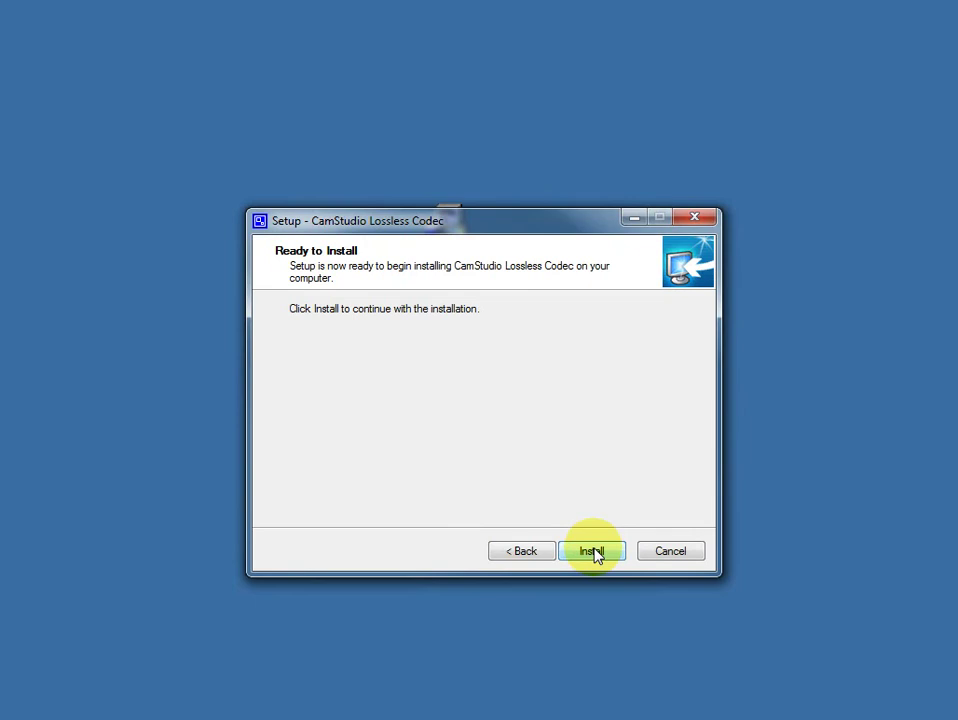
pyautogui.click(592, 551)
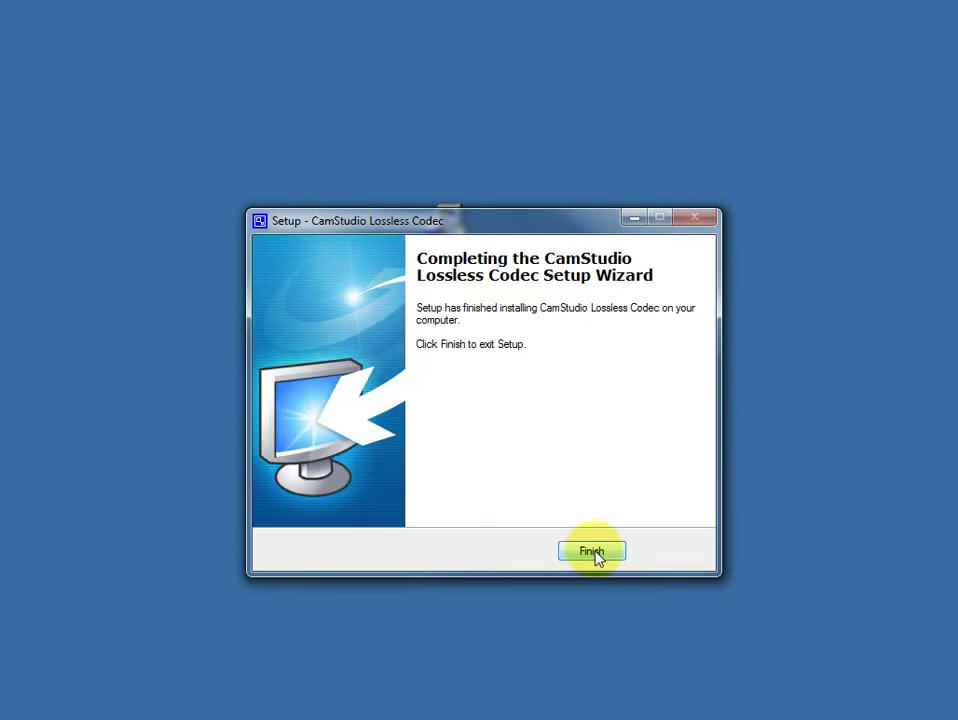
pyautogui.click(592, 551)
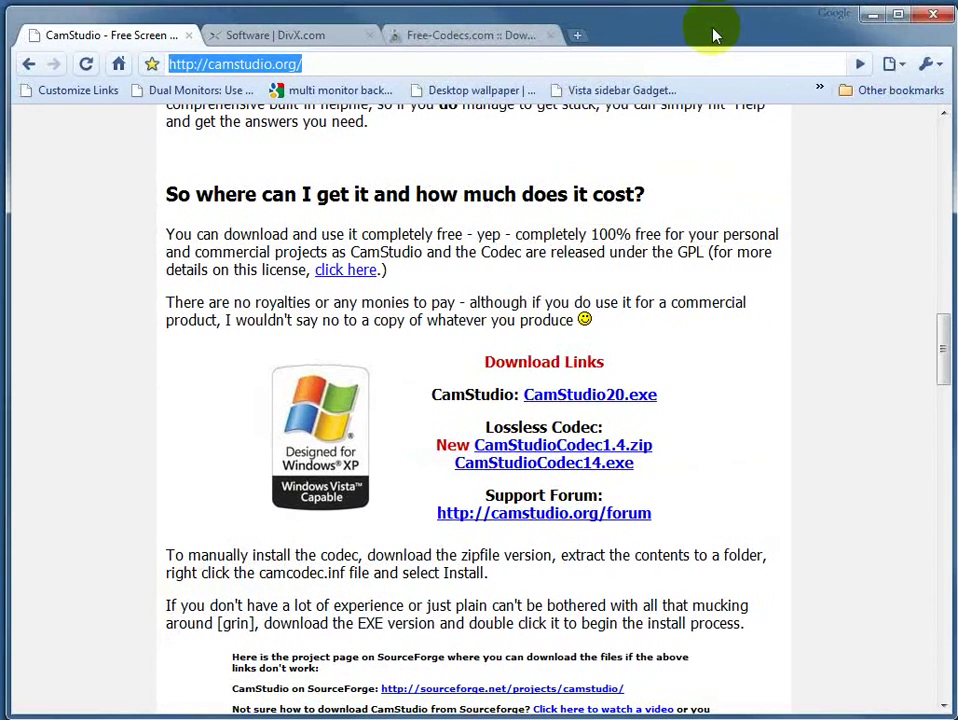
# - View the DivX software page in the browser and open the Free-Codecs download page for MSU Screen Capture Lossless Codec 1.2
pyautogui.click(283, 40)
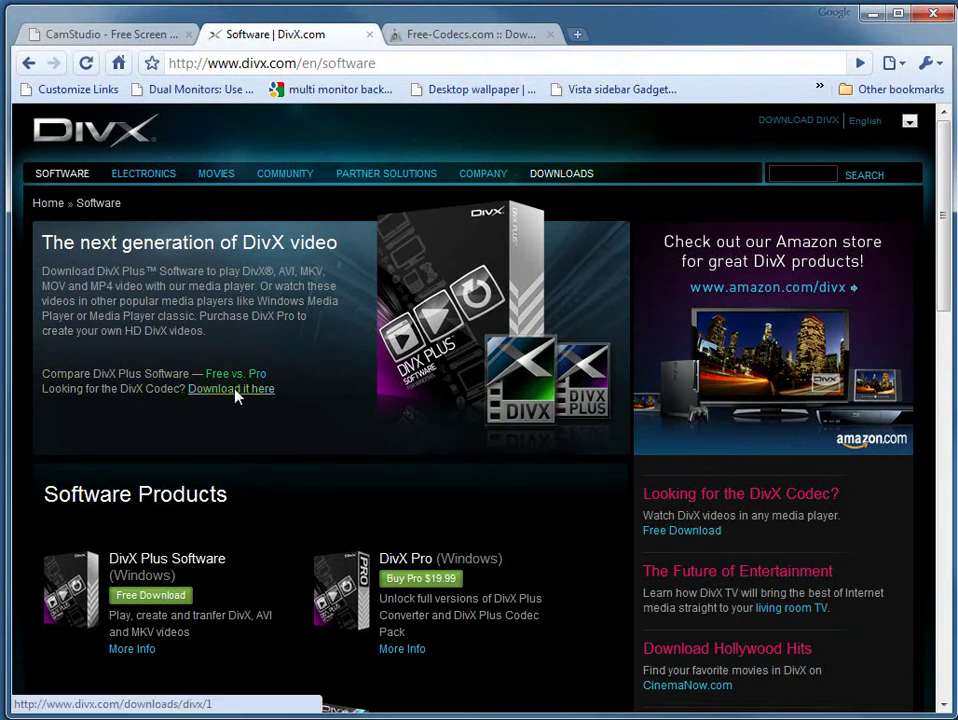
pyautogui.click(483, 38)
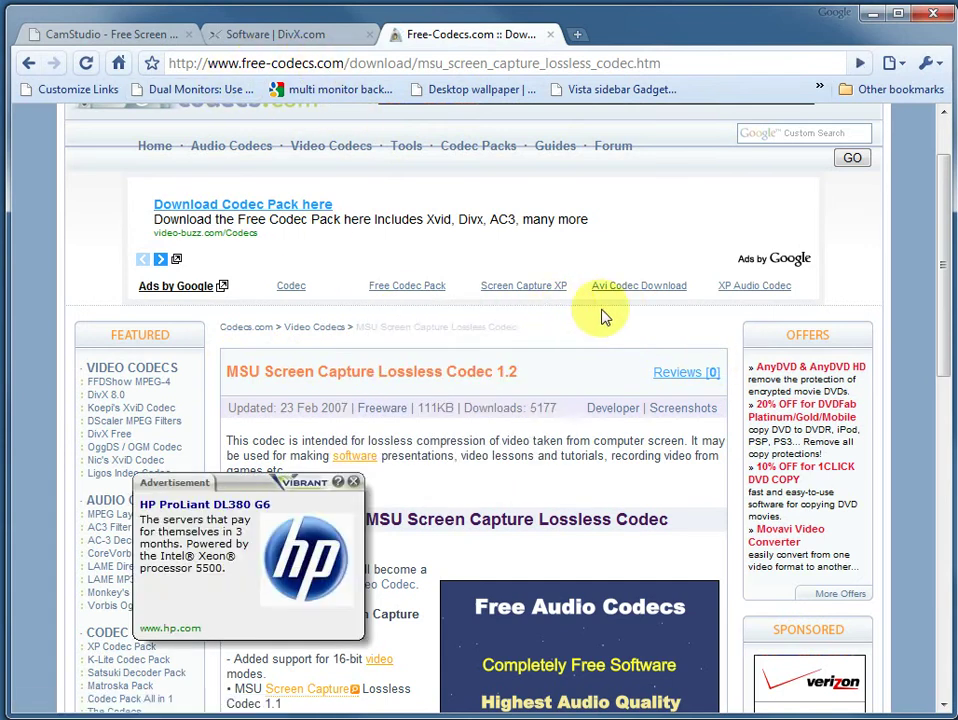
pyautogui.click(355, 482)
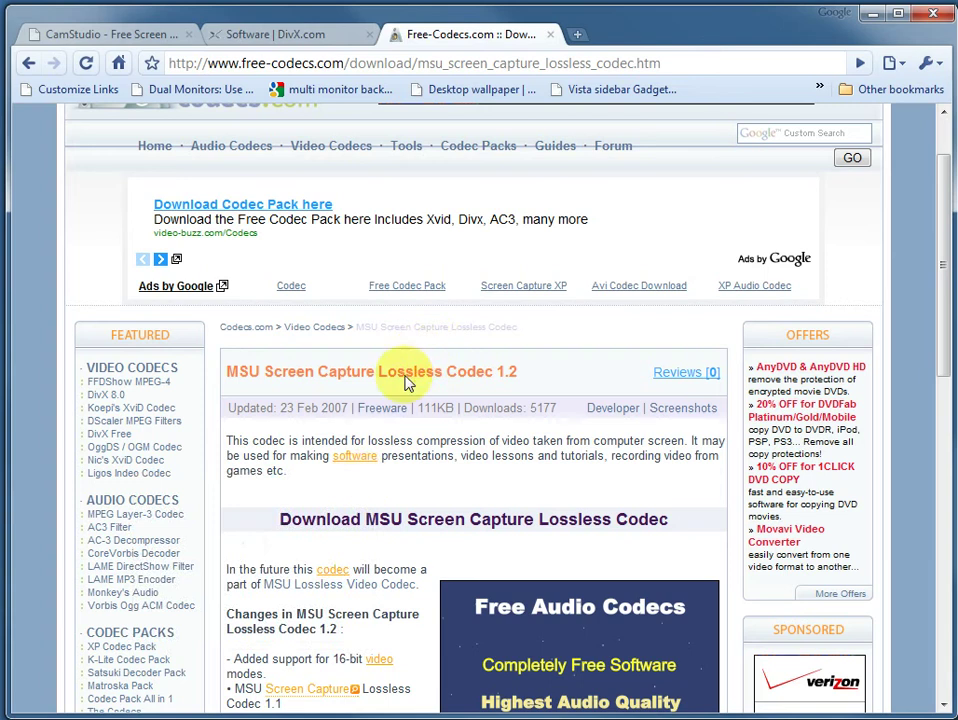
pyautogui.click(415, 520)
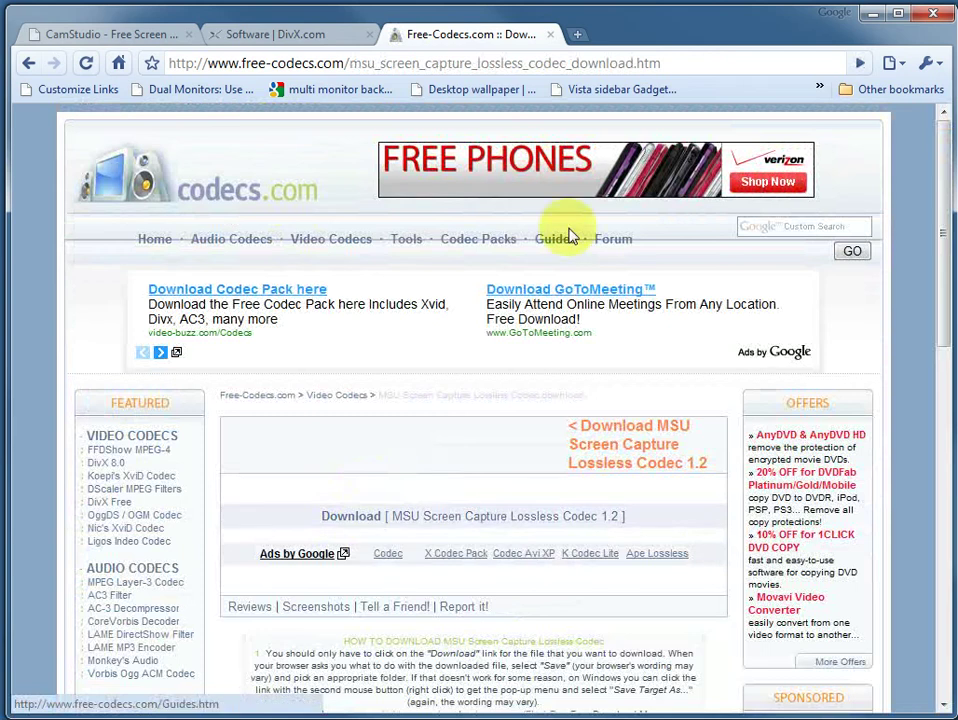
pyautogui.click(872, 13)
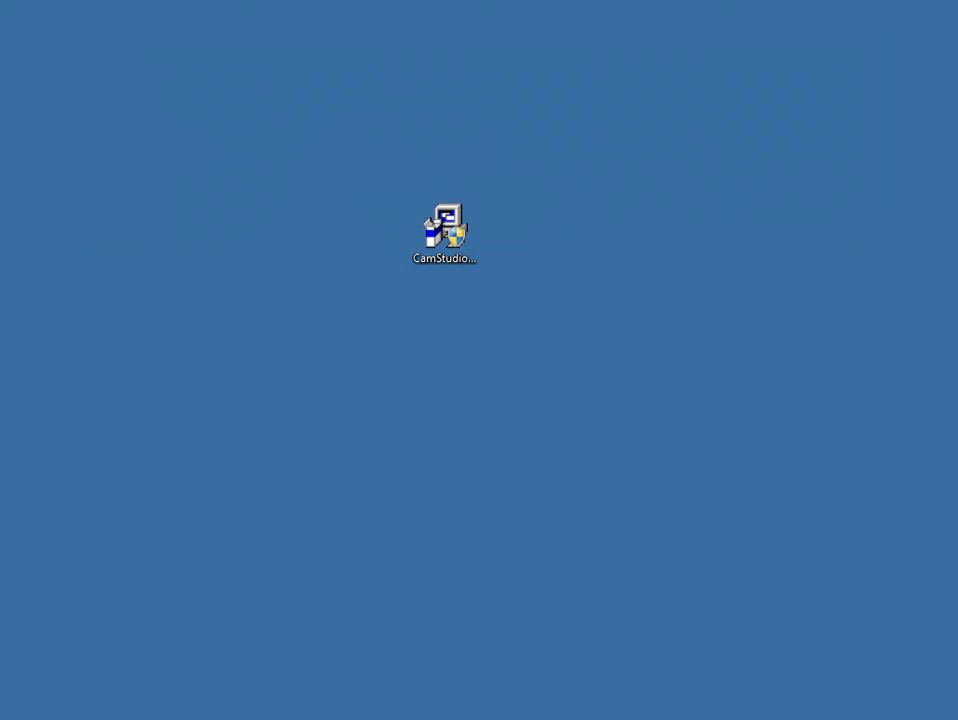
# - Install MSU Screen Capture Lossless Codec v1.2 from msu-sc-codec.exe on the desktop, accepting its license agreement
pyautogui.doubleClick(445, 222)
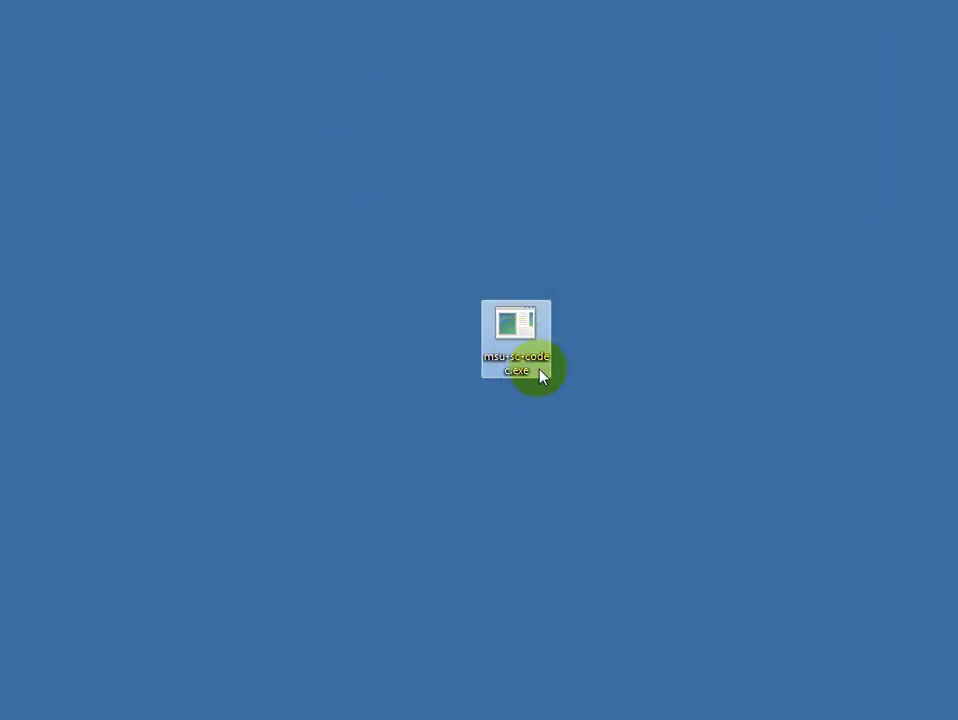
pyautogui.doubleClick(524, 347)
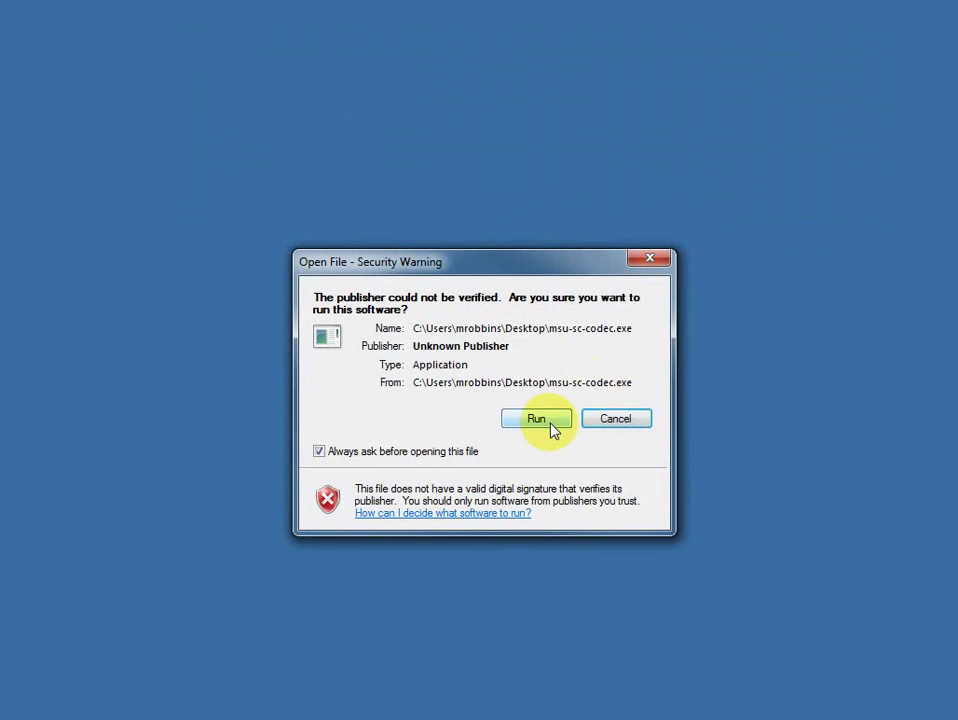
pyautogui.click(546, 425)
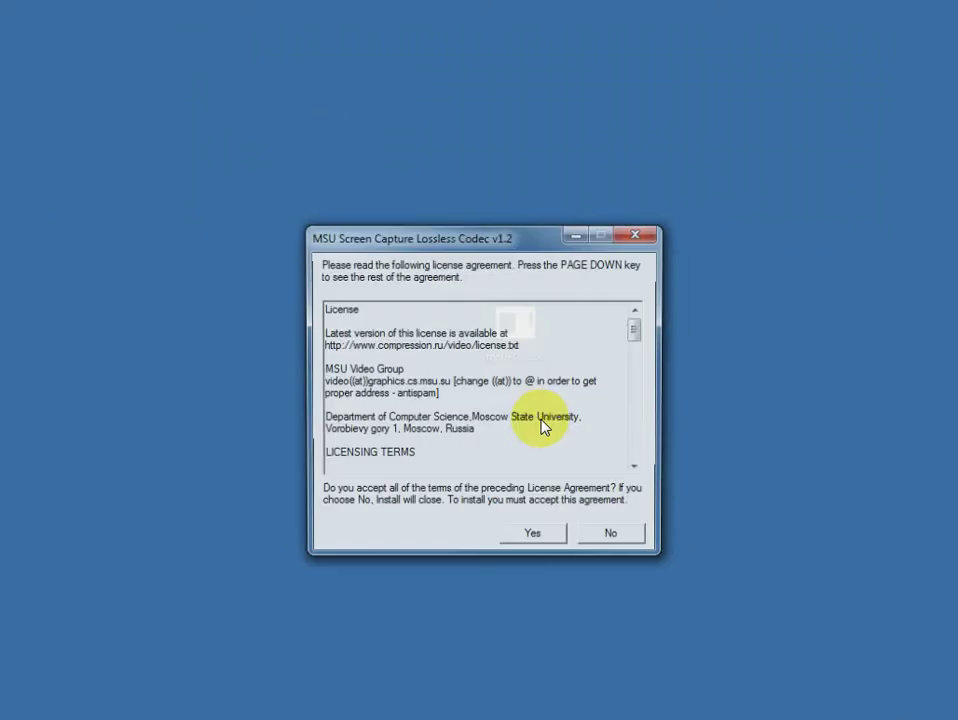
pyautogui.click(541, 543)
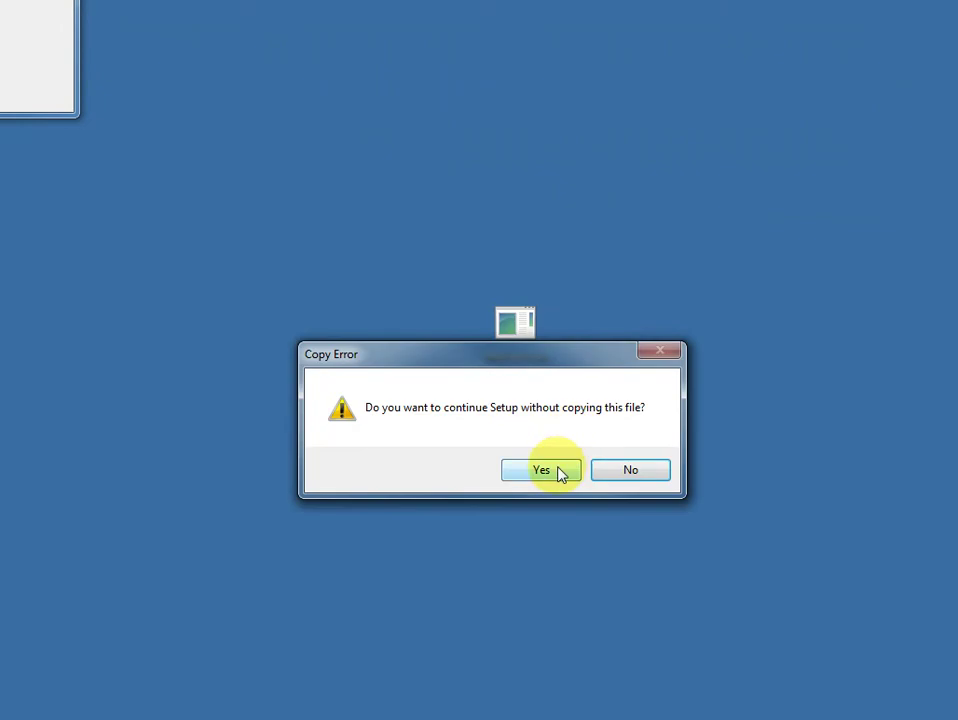
pyautogui.click(642, 482)
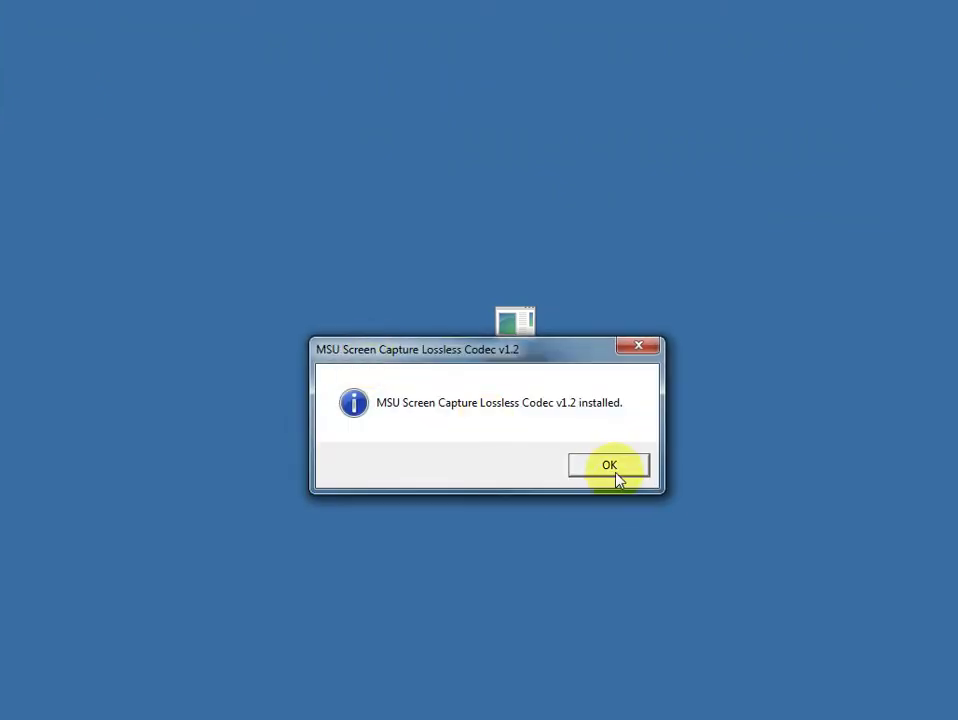
pyautogui.click(614, 474)
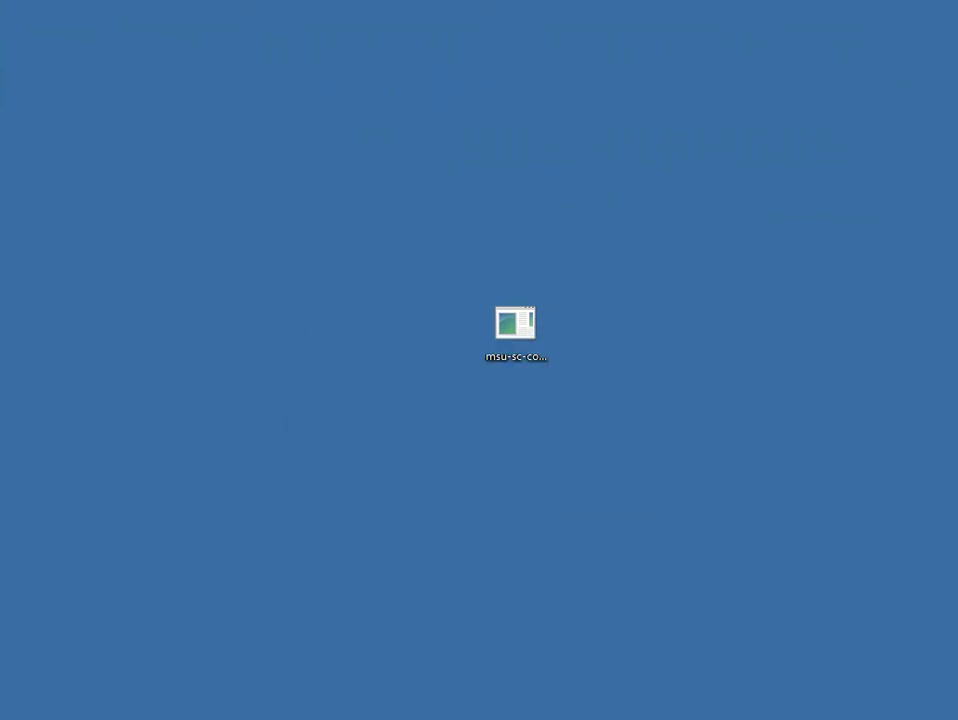
# - Launch the DivX Plus setup from the DivX installer on the desktop and accept its license agreement
pyautogui.doubleClick(518, 330)
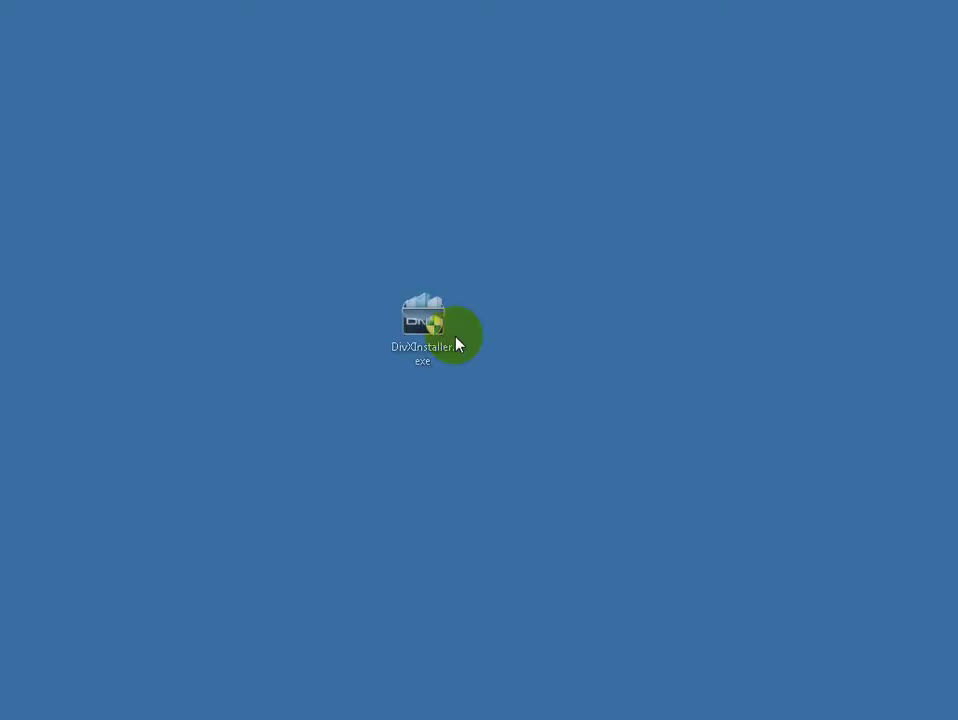
pyautogui.moveTo(455, 342); pyautogui.dragTo(460, 268)
pyautogui.doubleClick(460, 266)
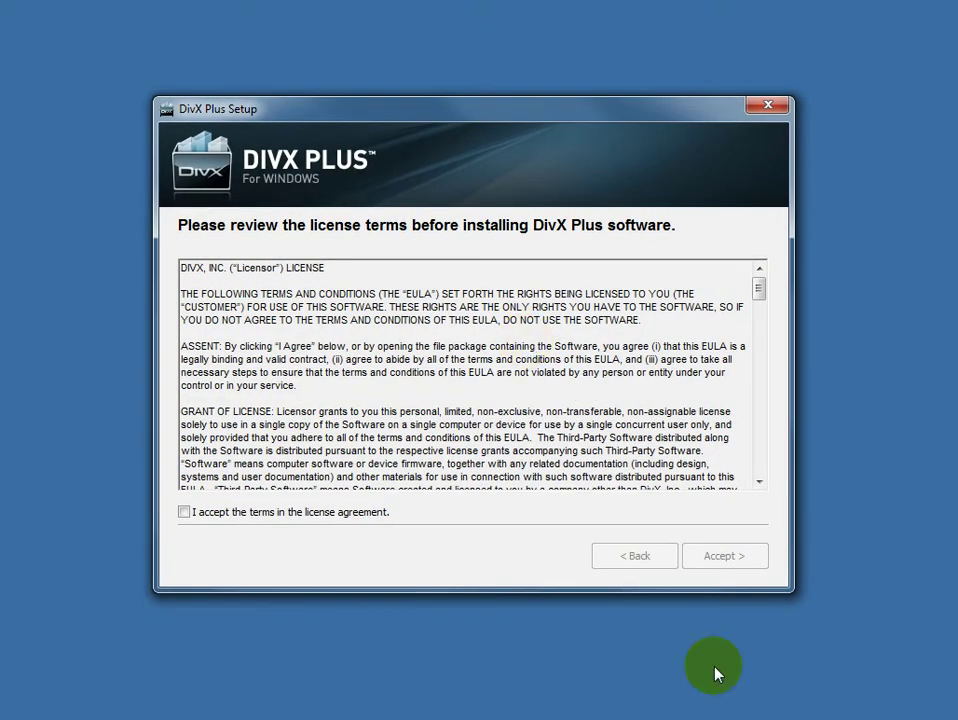
pyautogui.click(242, 513)
pyautogui.click(738, 562)
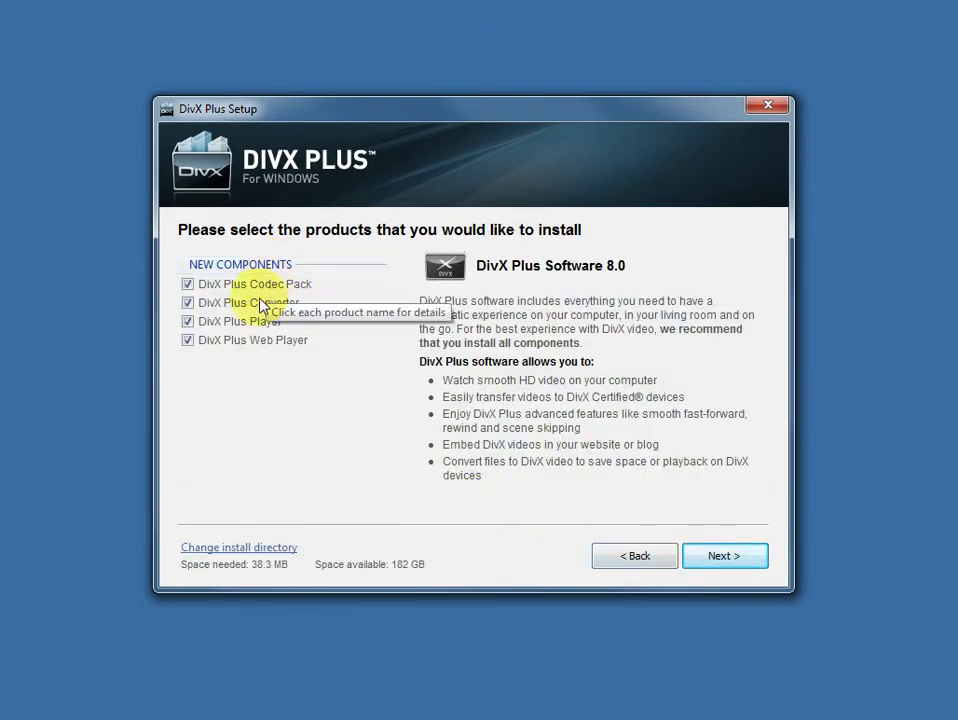
# - Install only the DivX Plus Codec Pack, excluding the Converter, Player, Web Player and Norton Security Scan
pyautogui.click(187, 302)
pyautogui.click(187, 321)
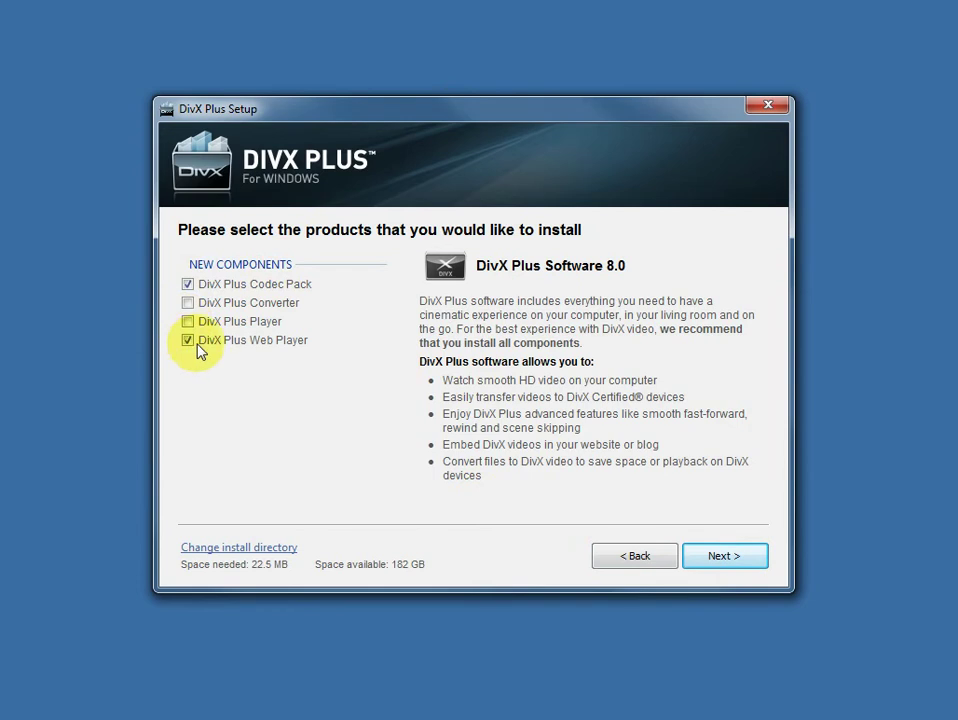
pyautogui.click(189, 342)
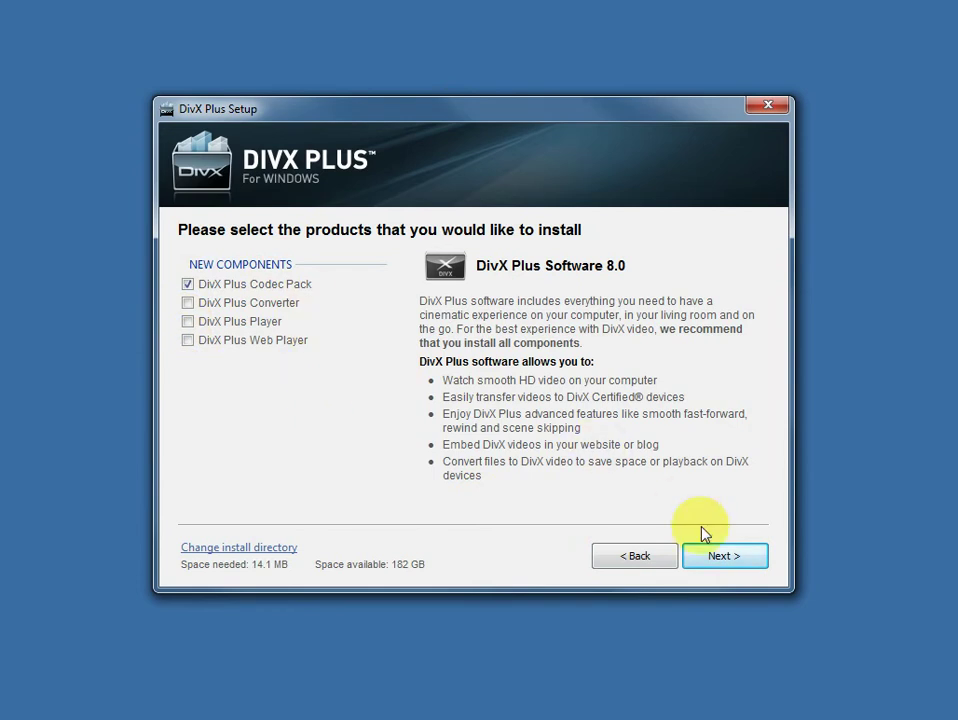
pyautogui.click(744, 565)
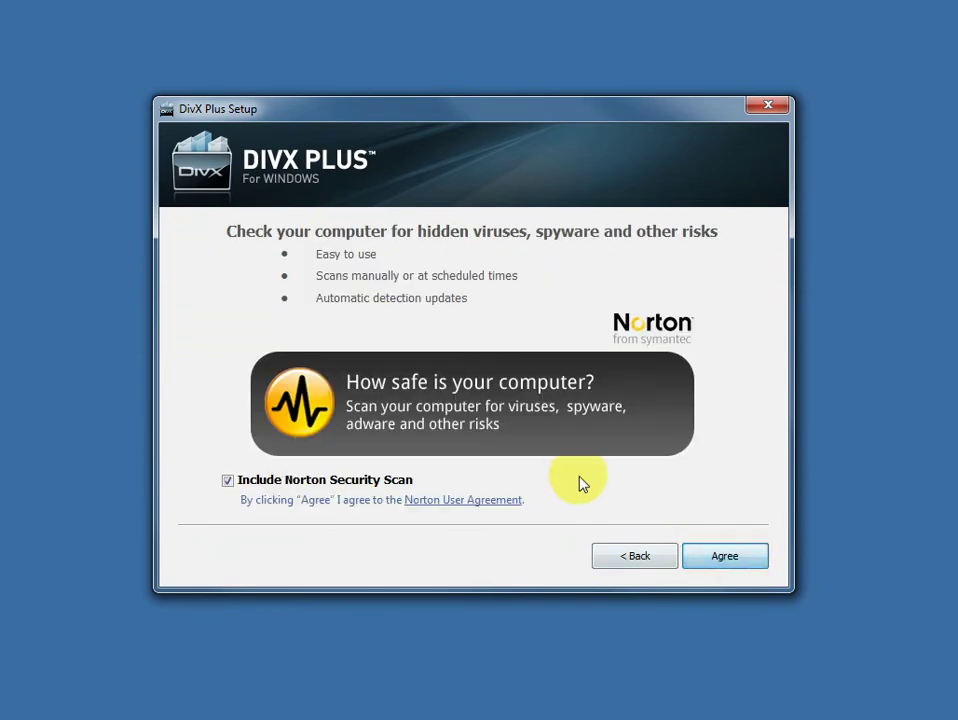
pyautogui.click(230, 483)
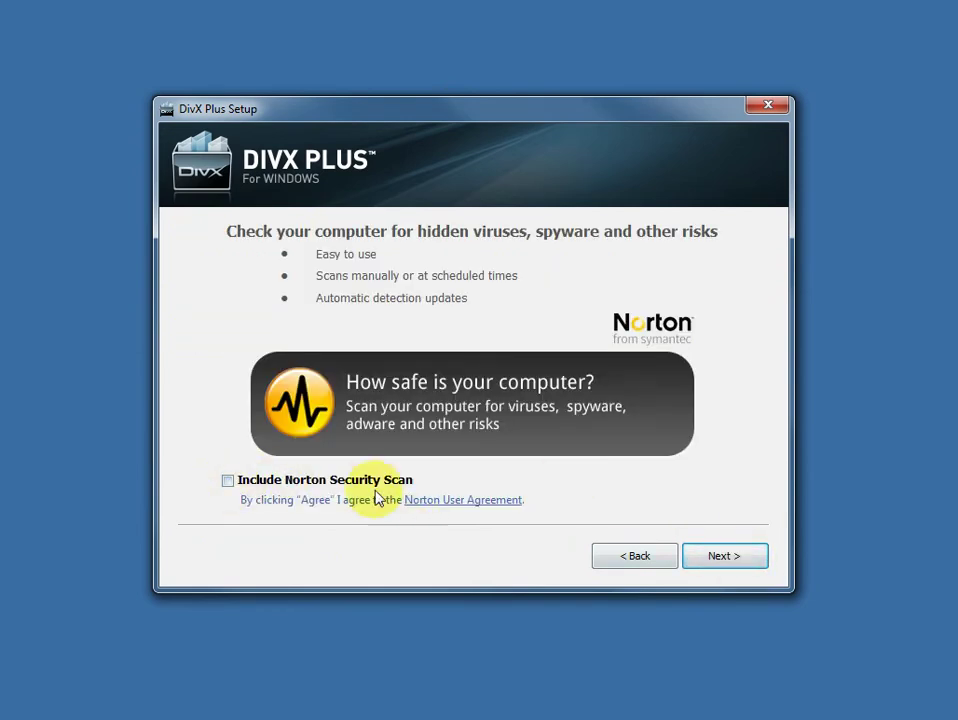
pyautogui.click(742, 563)
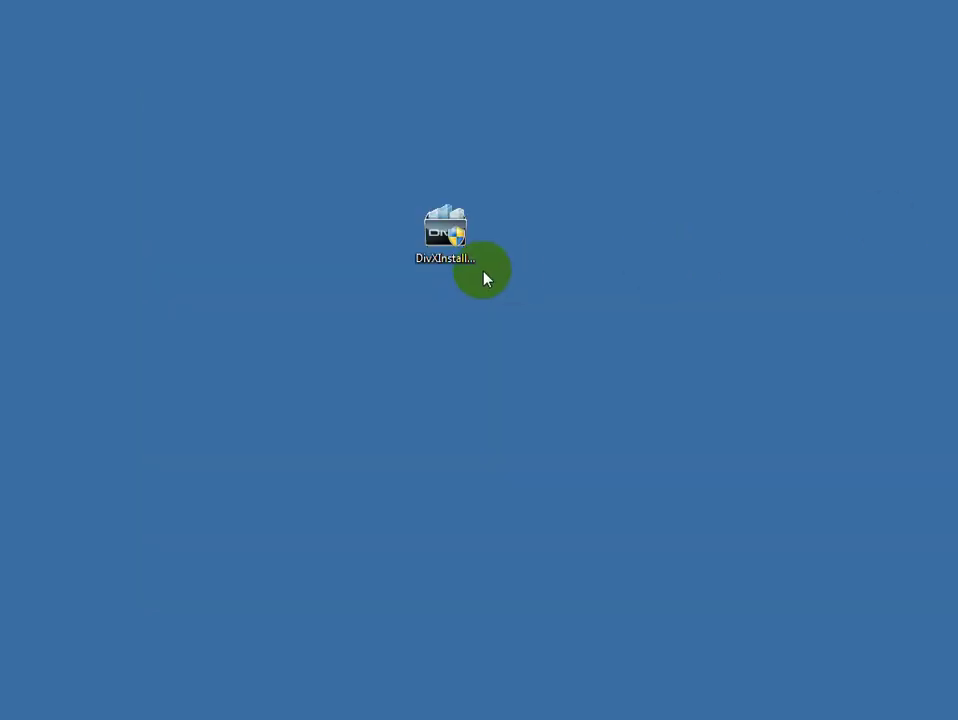
pyautogui.click(447, 248)
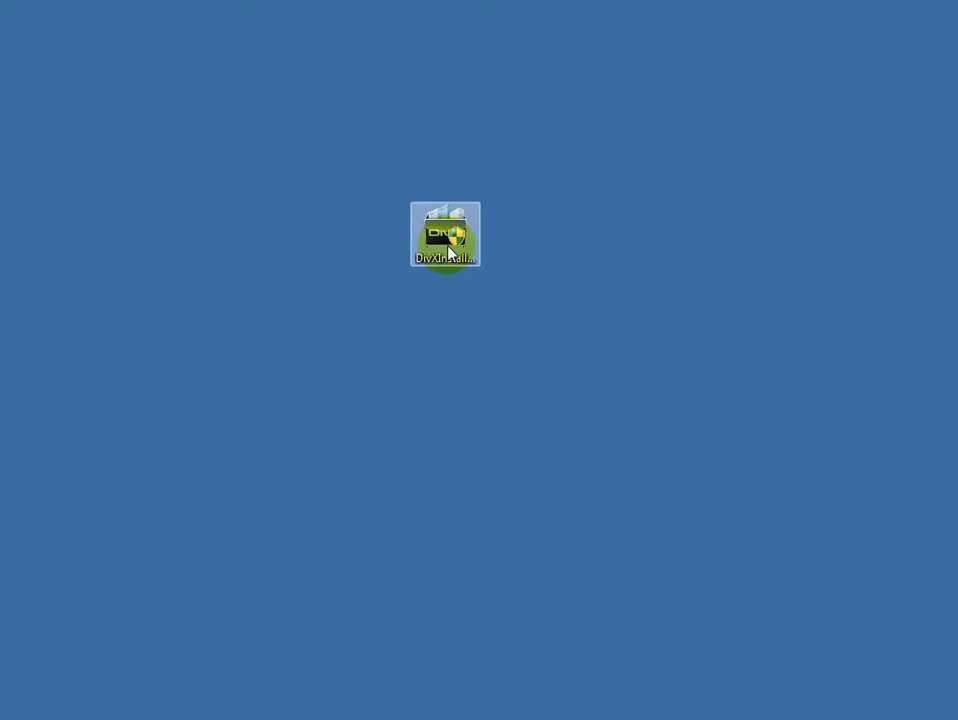
pyautogui.doubleClick(457, 241)
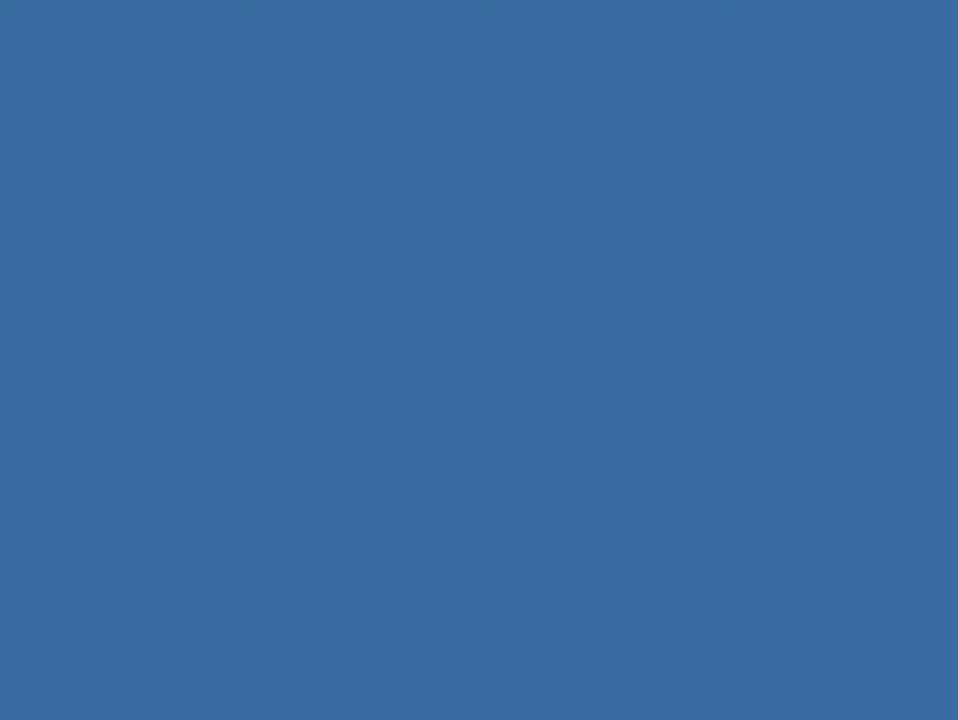
# - Launch CamStudio from its desktop shortcut, dismiss the shortcut key notes and move its window toward the middle of the screen
pyautogui.moveTo(360, 211); pyautogui.dragTo(314, 222)
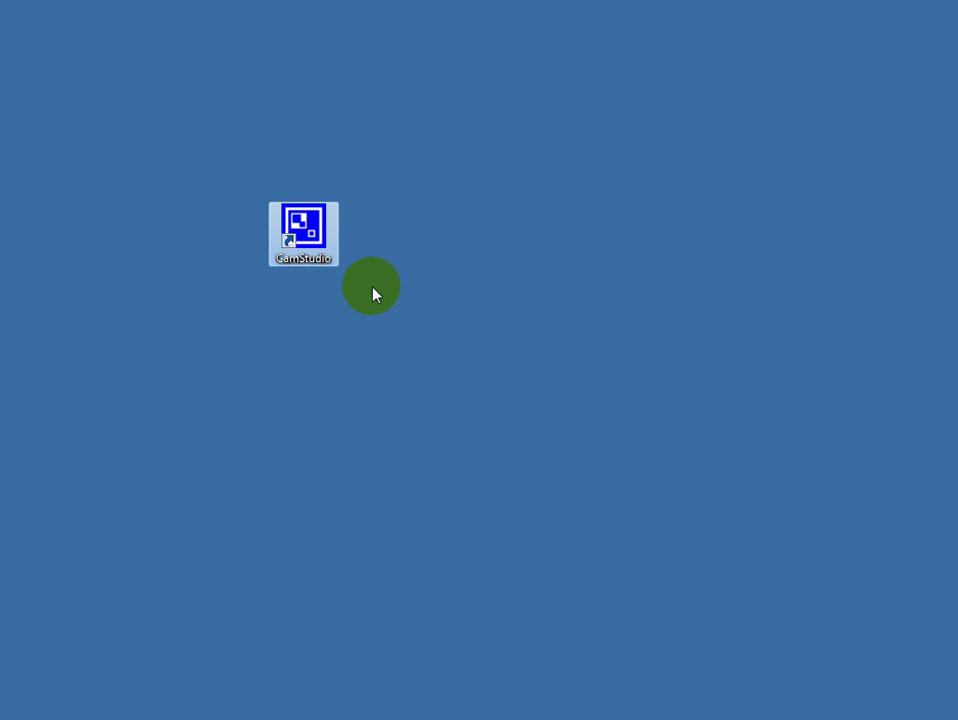
pyautogui.doubleClick(303, 230)
pyautogui.click(597, 445)
pyautogui.click(575, 448)
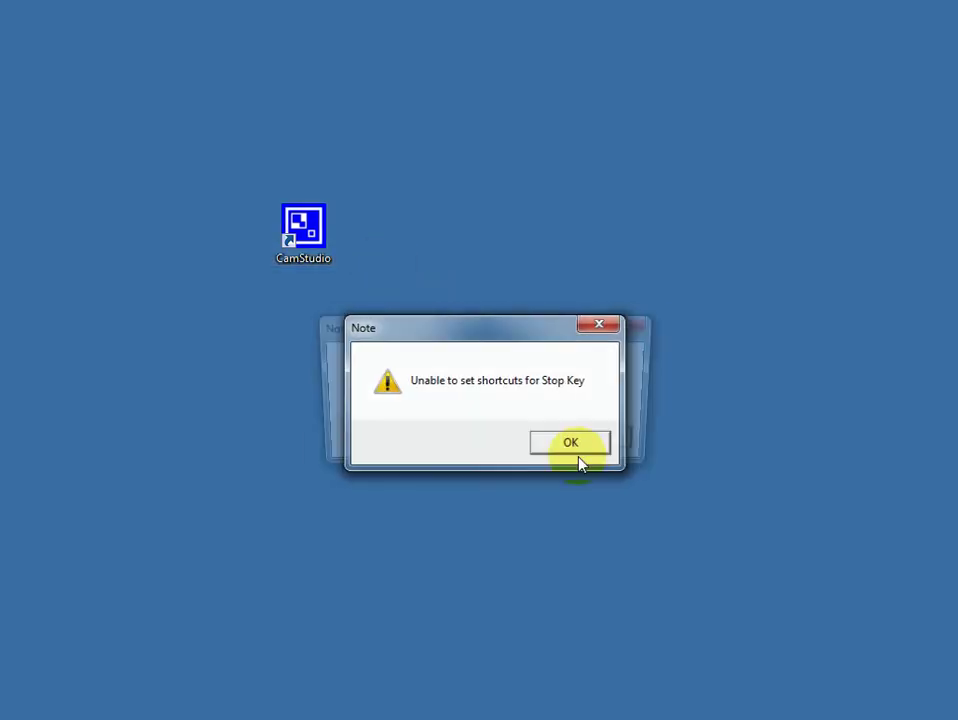
pyautogui.click(600, 448)
pyautogui.click(585, 446)
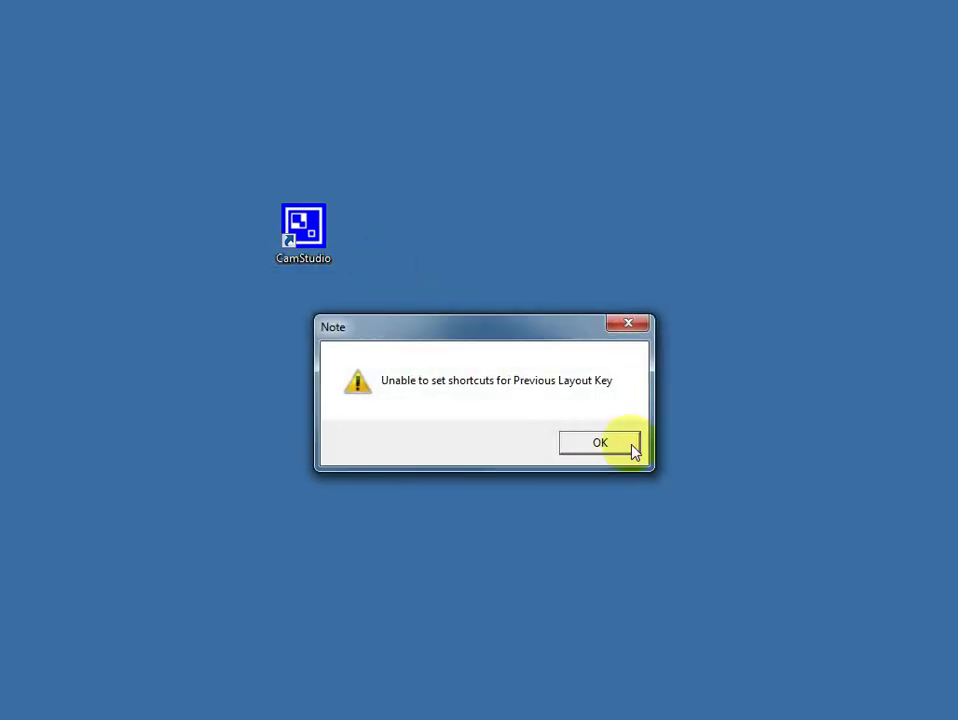
pyautogui.click(575, 448)
pyautogui.moveTo(31, 116); pyautogui.dragTo(381, 133)
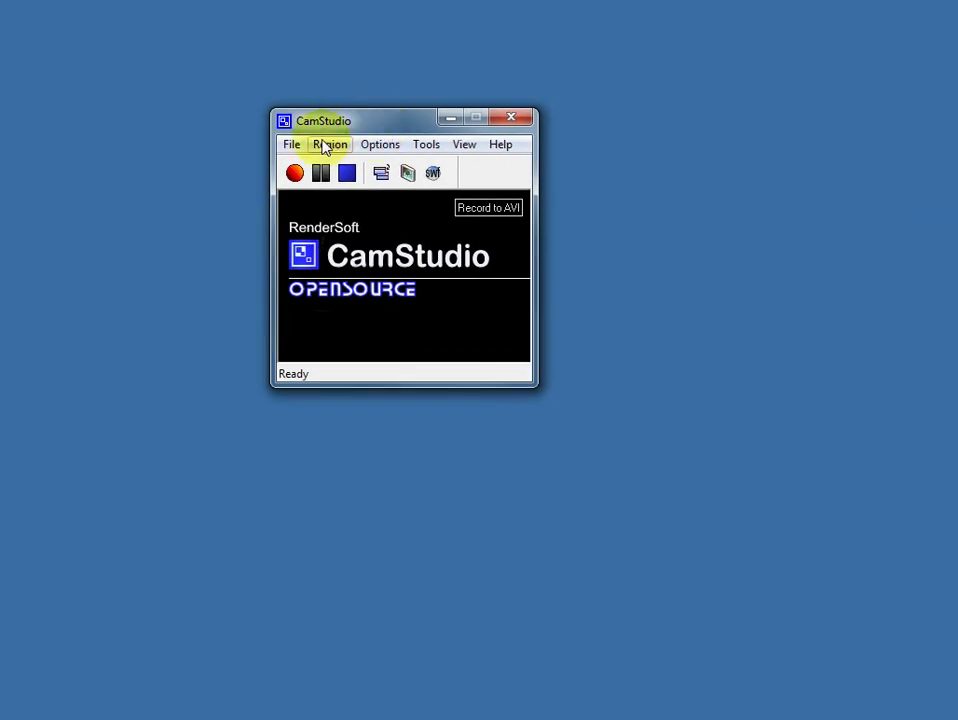
# - Set the video compressor to ffdshow Video Codec in the Video Options
pyautogui.click(291, 146)
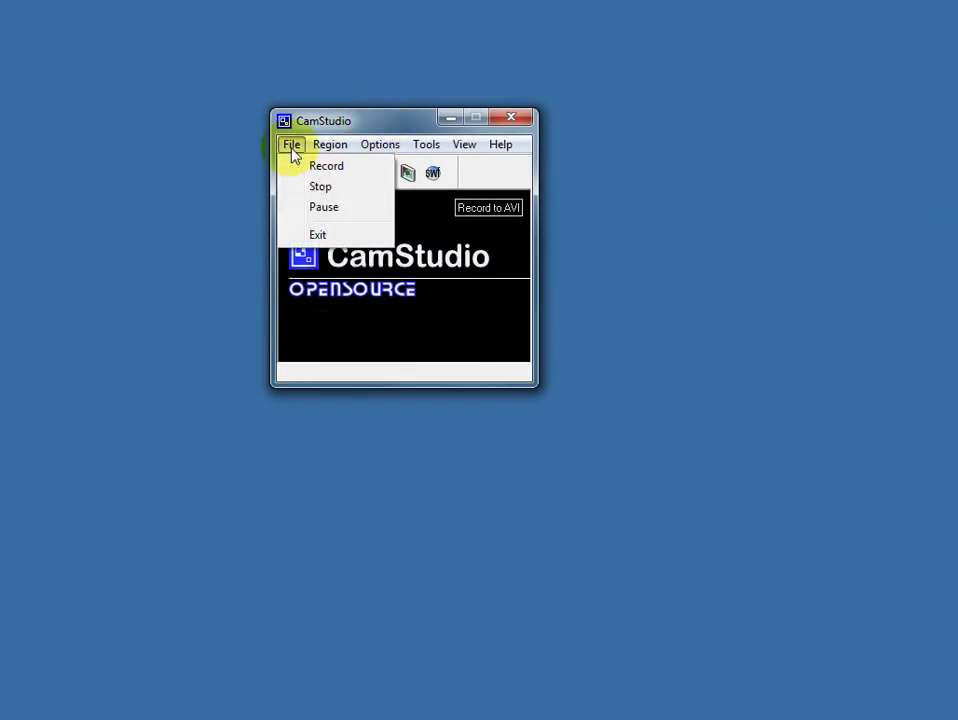
pyautogui.moveTo(333, 150)
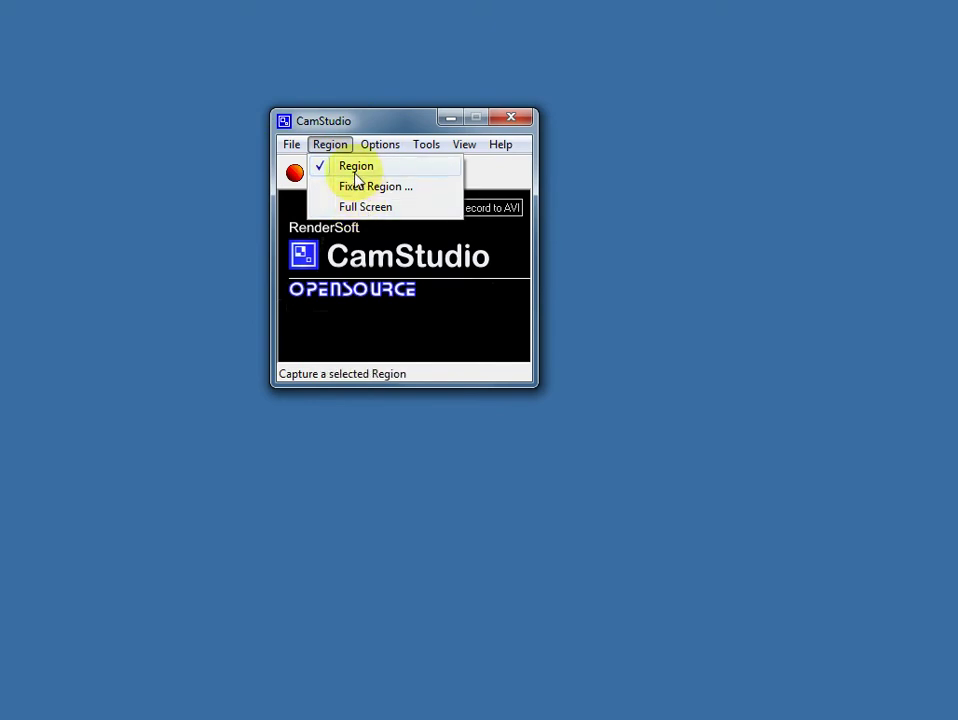
pyautogui.moveTo(375, 142)
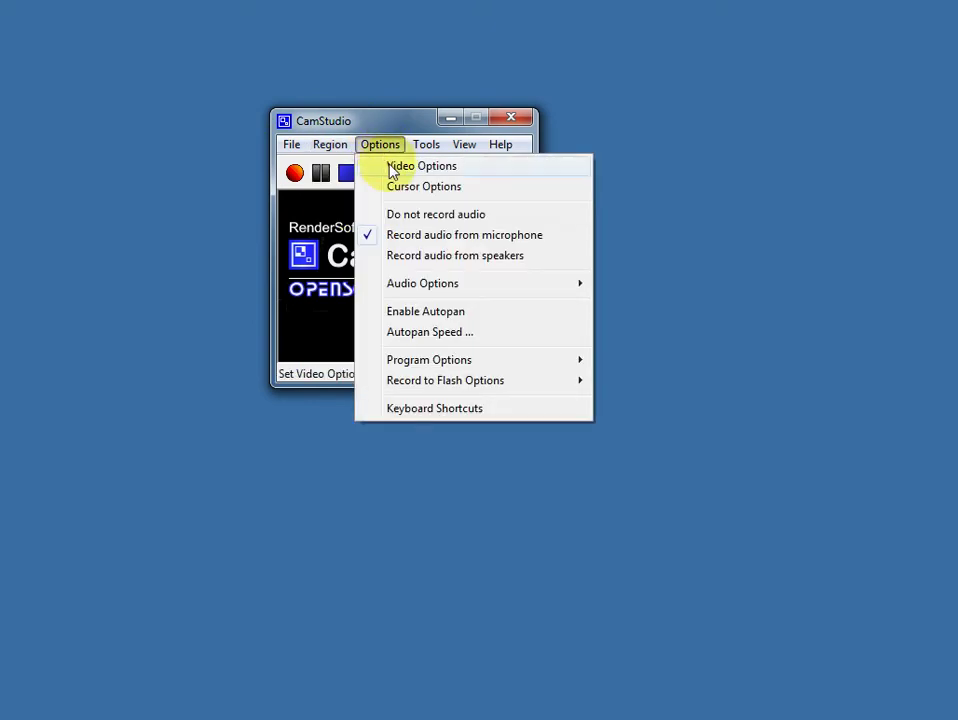
pyautogui.click(421, 166)
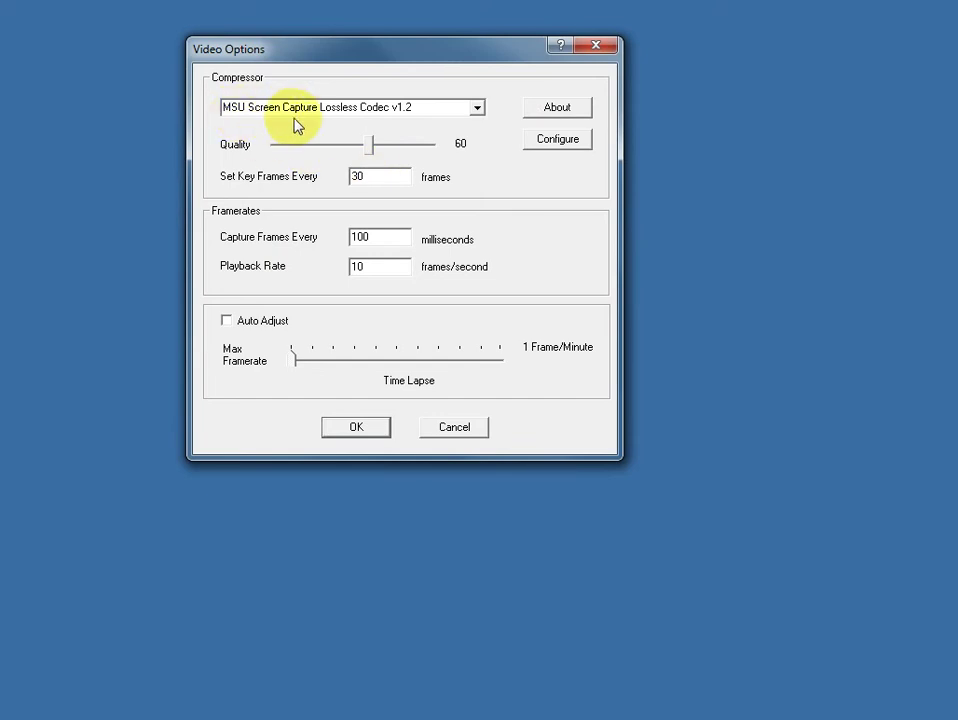
pyautogui.click(477, 110)
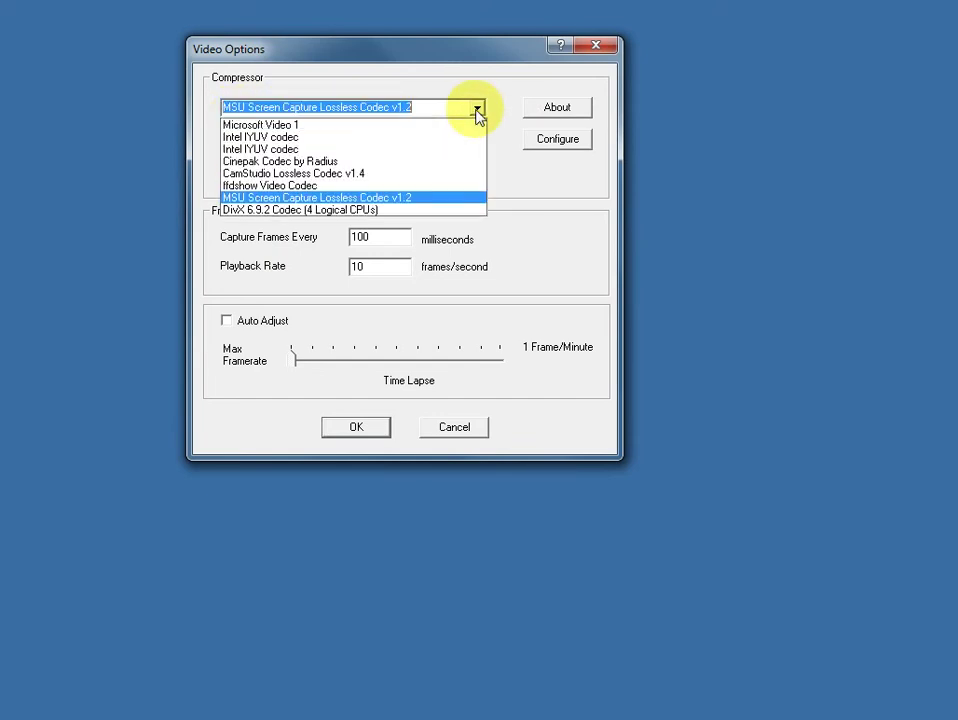
pyautogui.click(250, 186)
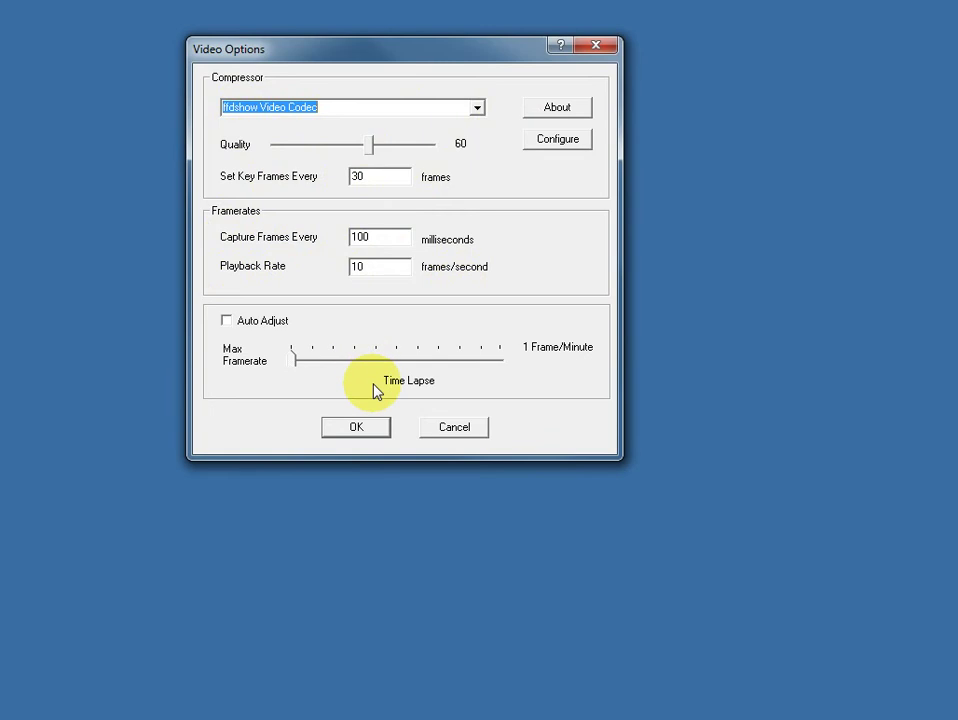
pyautogui.click(366, 429)
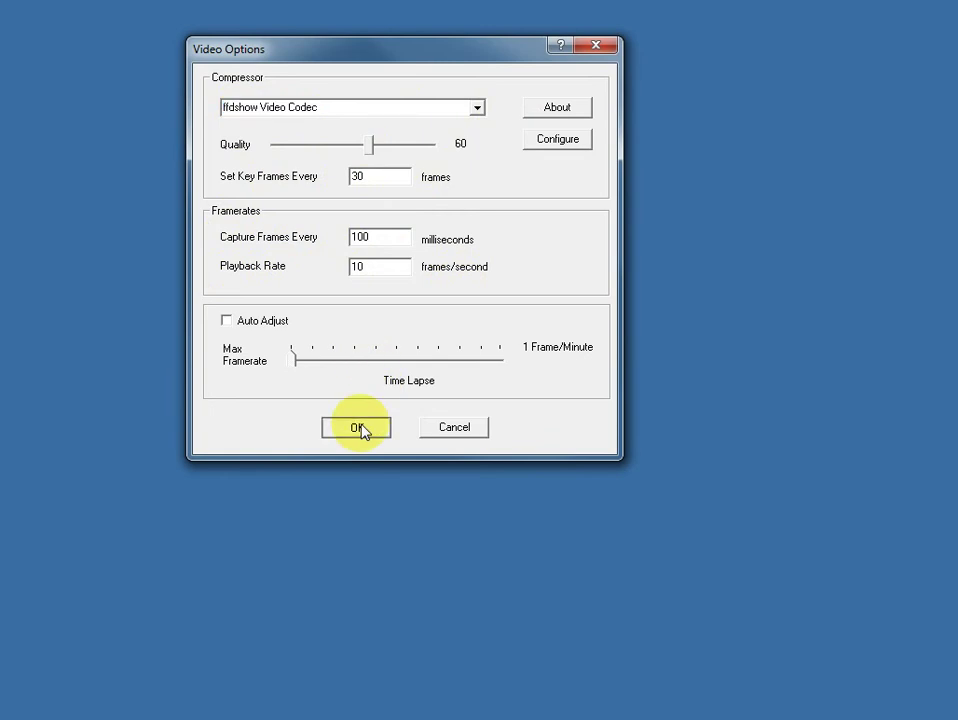
# - Set the recorded cursor to one loaded from the file aero_arrow.cur in the Cursor Options
pyautogui.click(336, 142)
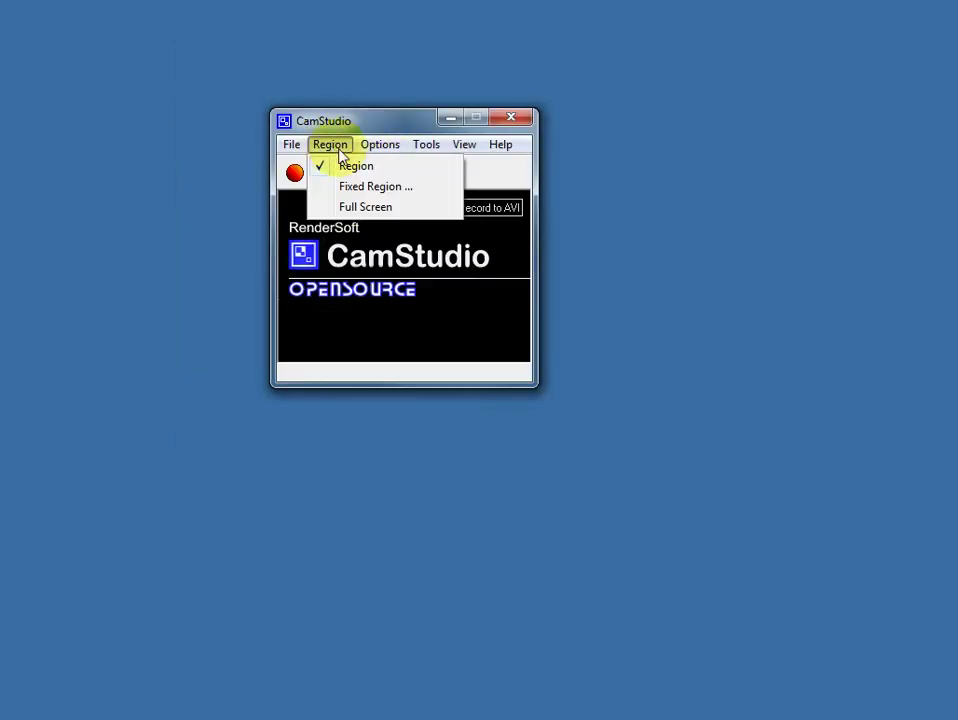
pyautogui.click(372, 146)
pyautogui.click(398, 187)
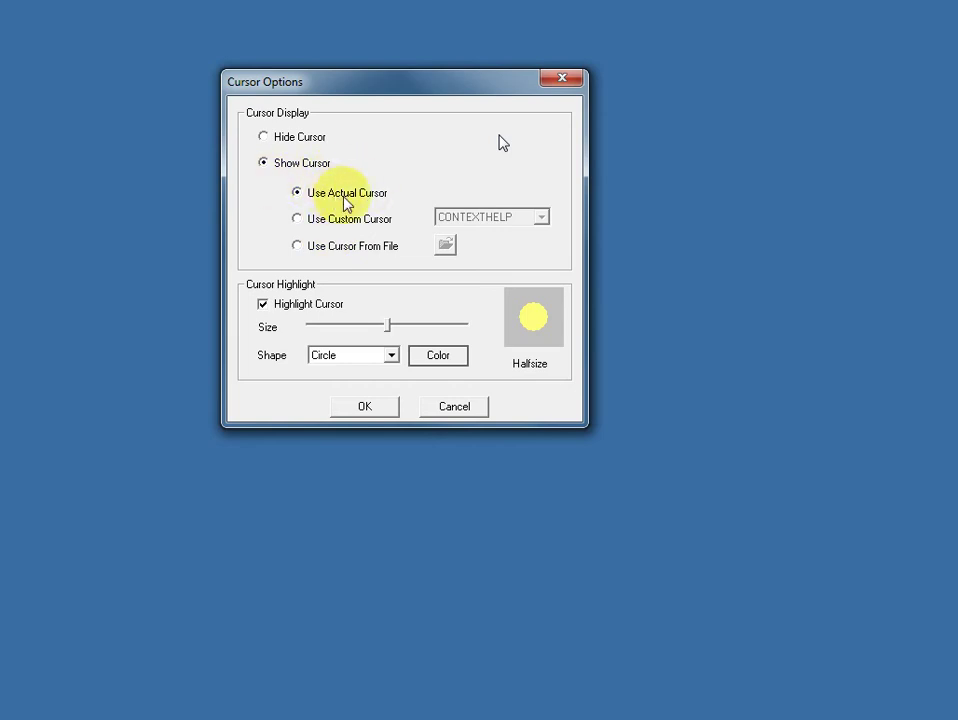
pyautogui.click(301, 252)
pyautogui.click(446, 245)
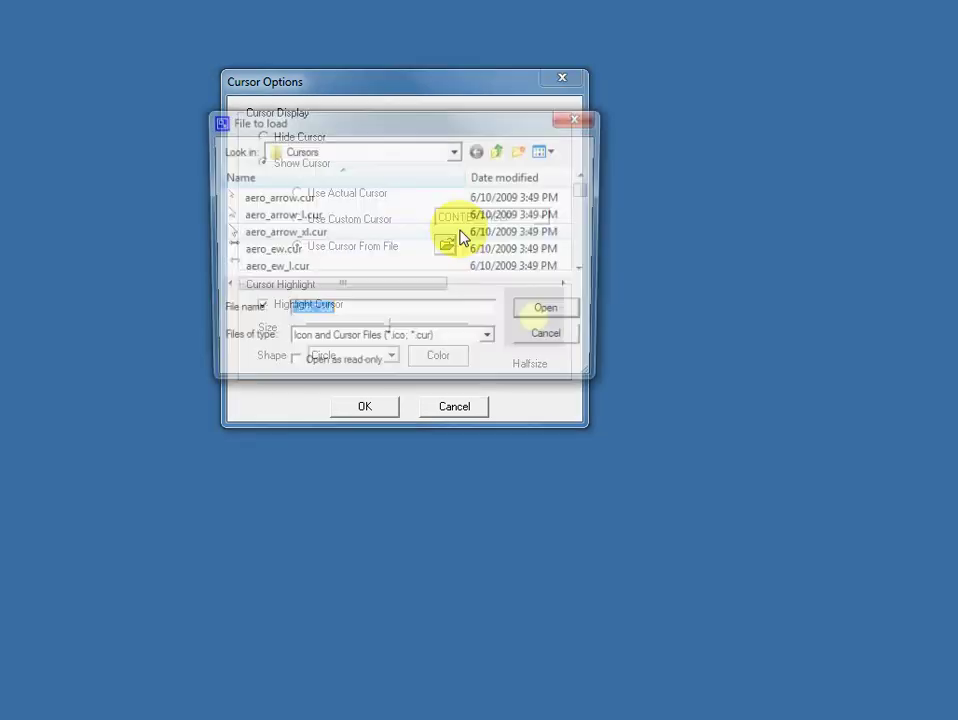
pyautogui.click(276, 198)
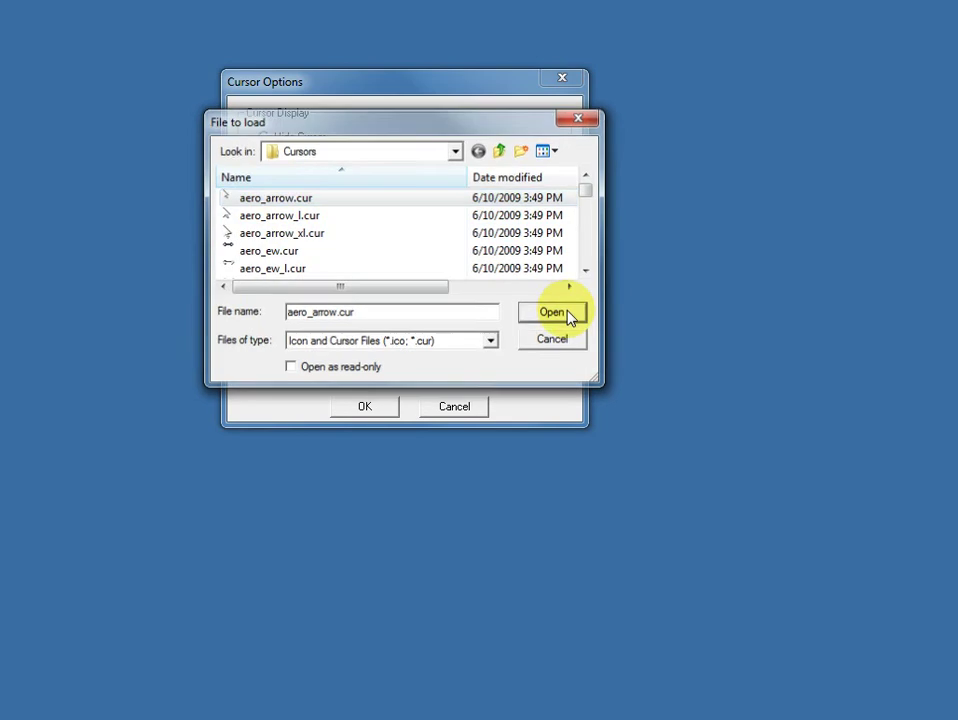
pyautogui.click(566, 315)
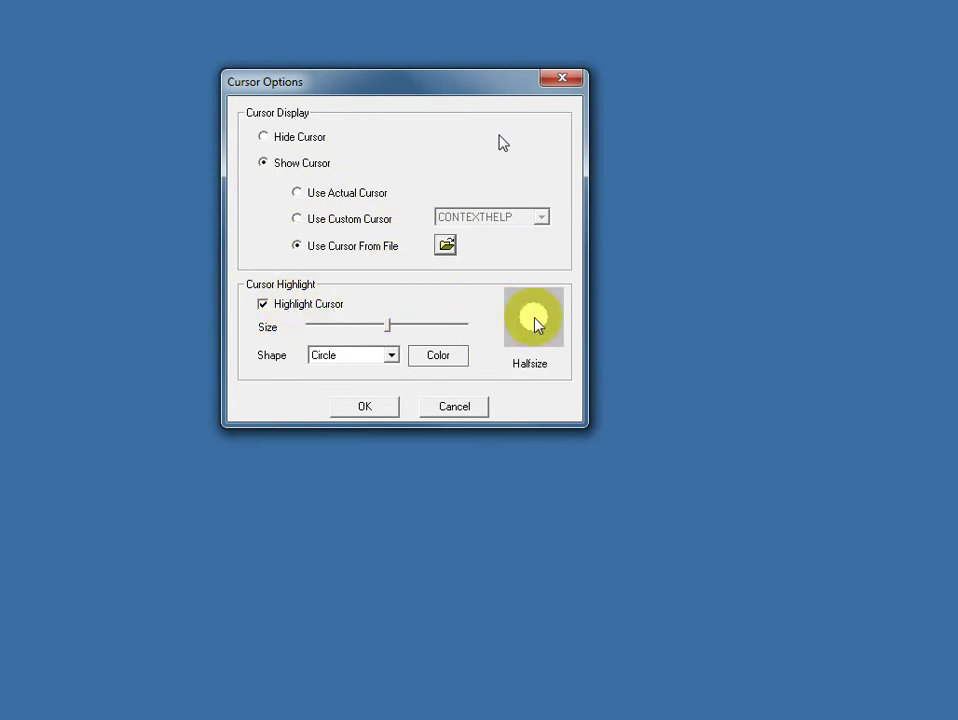
pyautogui.click(366, 404)
# - Review the Audio Options for Microphone, including recording and compressed format, and accept them
pyautogui.click(332, 145)
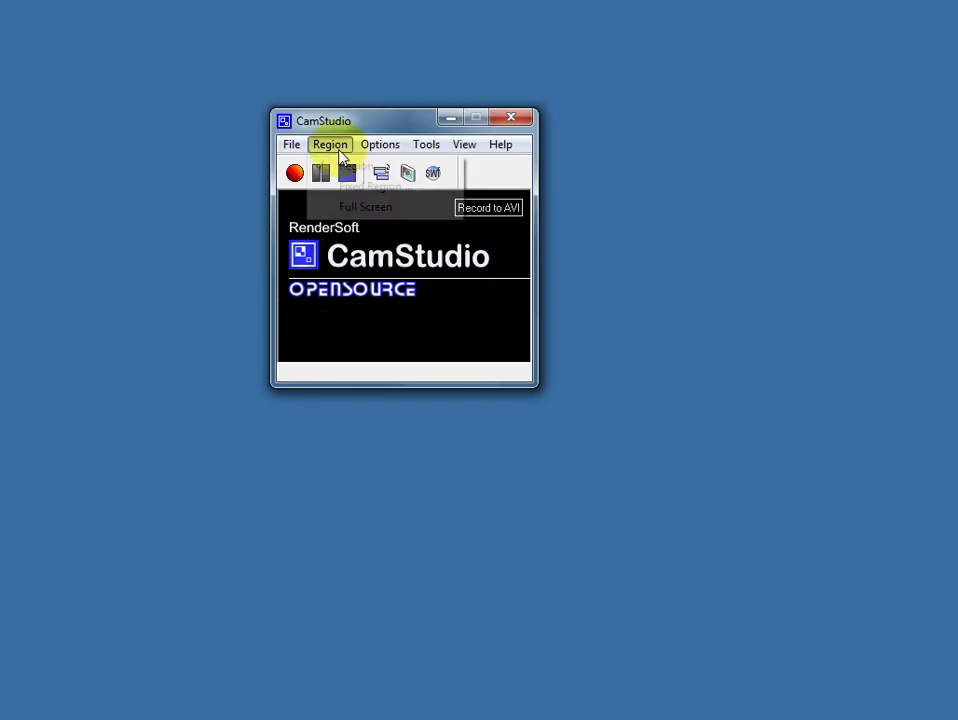
pyautogui.moveTo(373, 152)
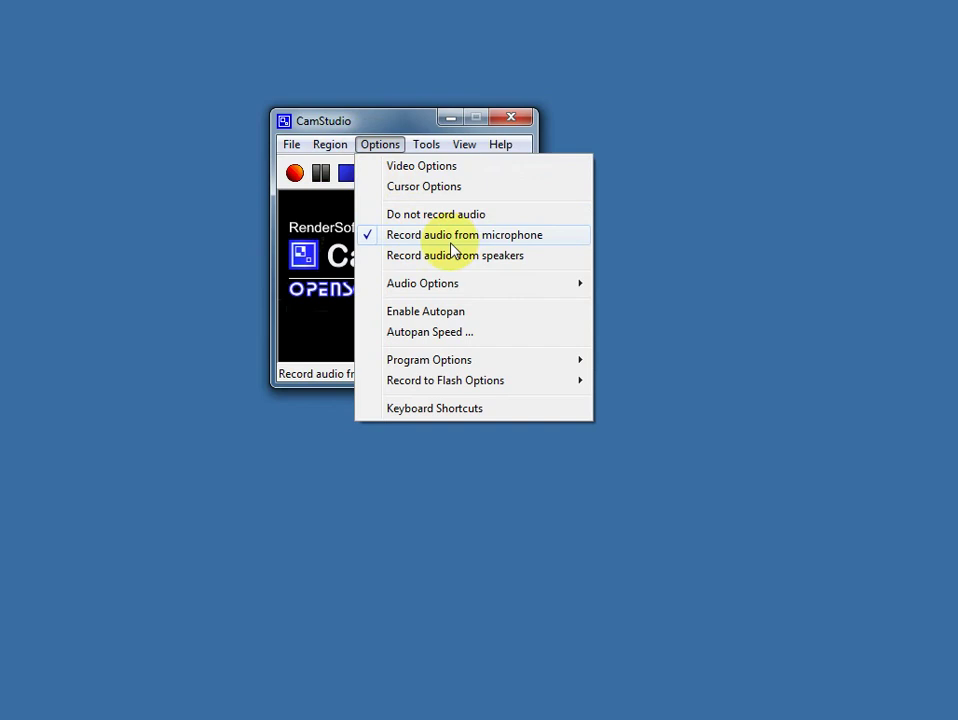
pyautogui.moveTo(440, 288)
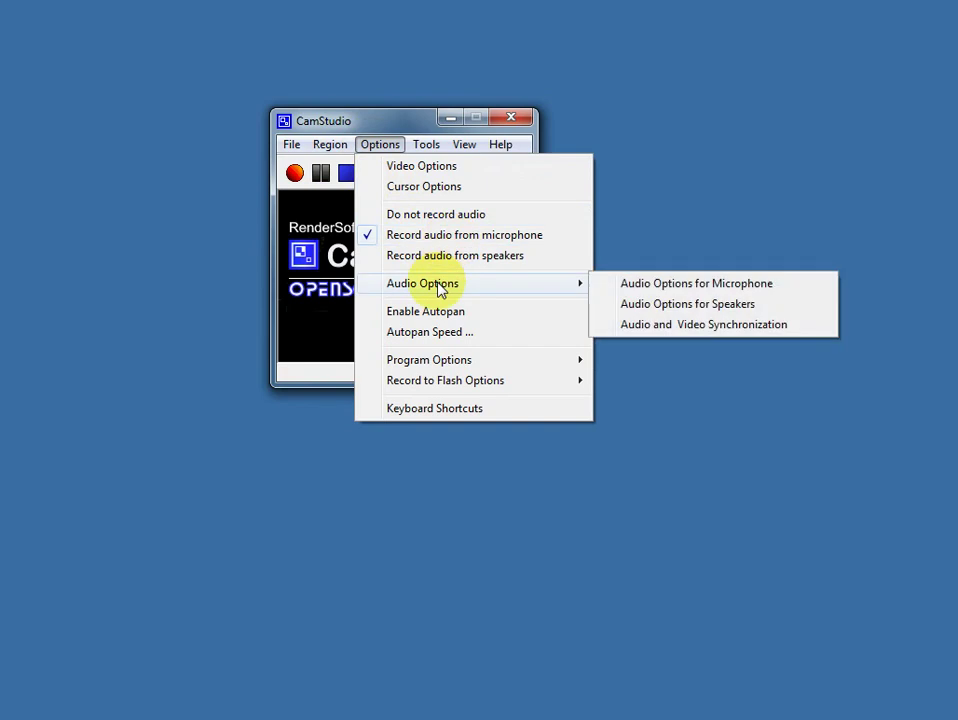
pyautogui.click(667, 287)
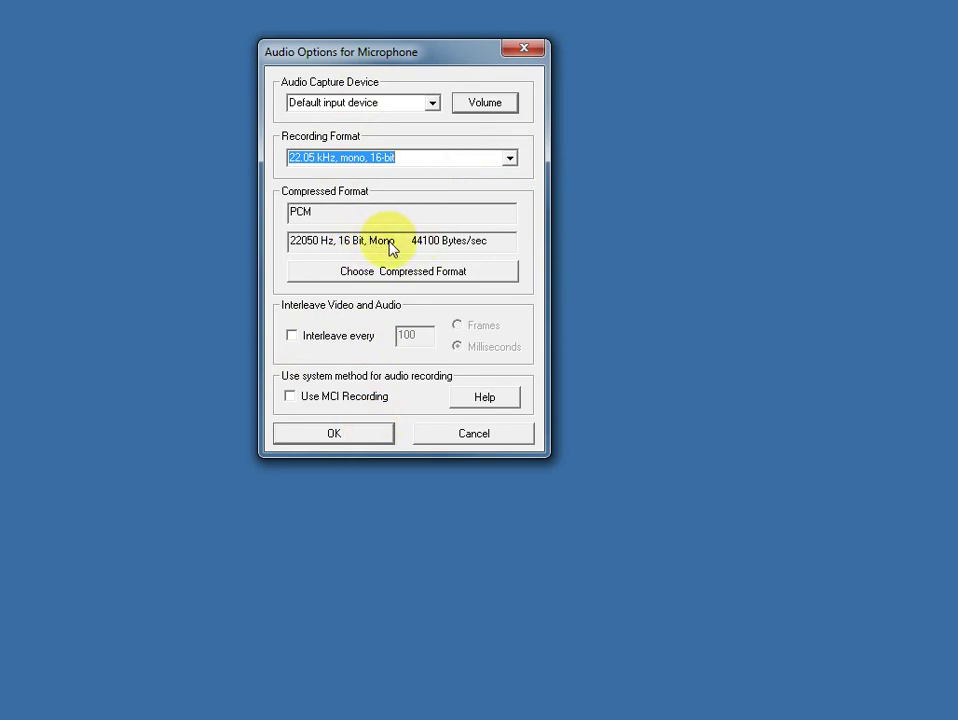
pyautogui.click(364, 441)
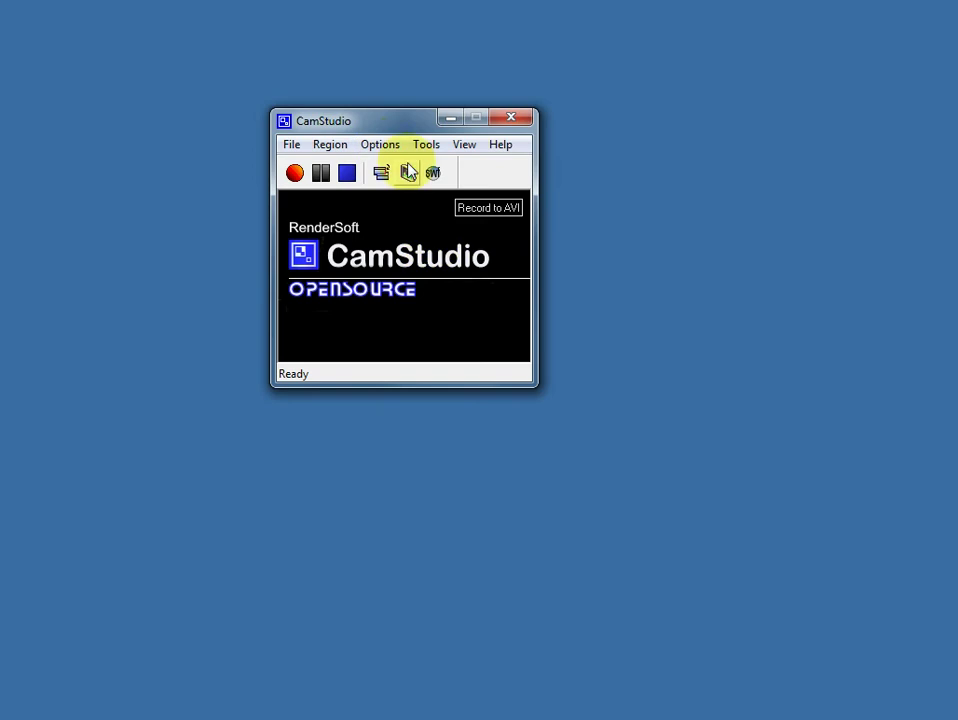
# - Examine the Audio and Video Synchronization settings, cancel out of them, and look through the Program Options for recording
pyautogui.click(380, 146)
pyautogui.moveTo(462, 283)
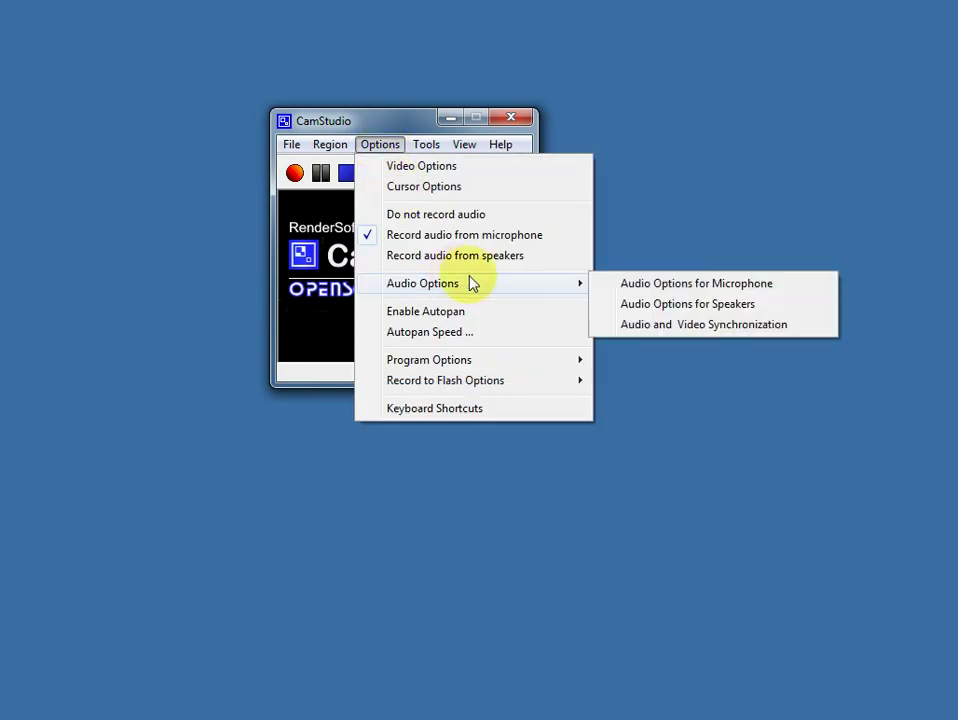
pyautogui.click(638, 325)
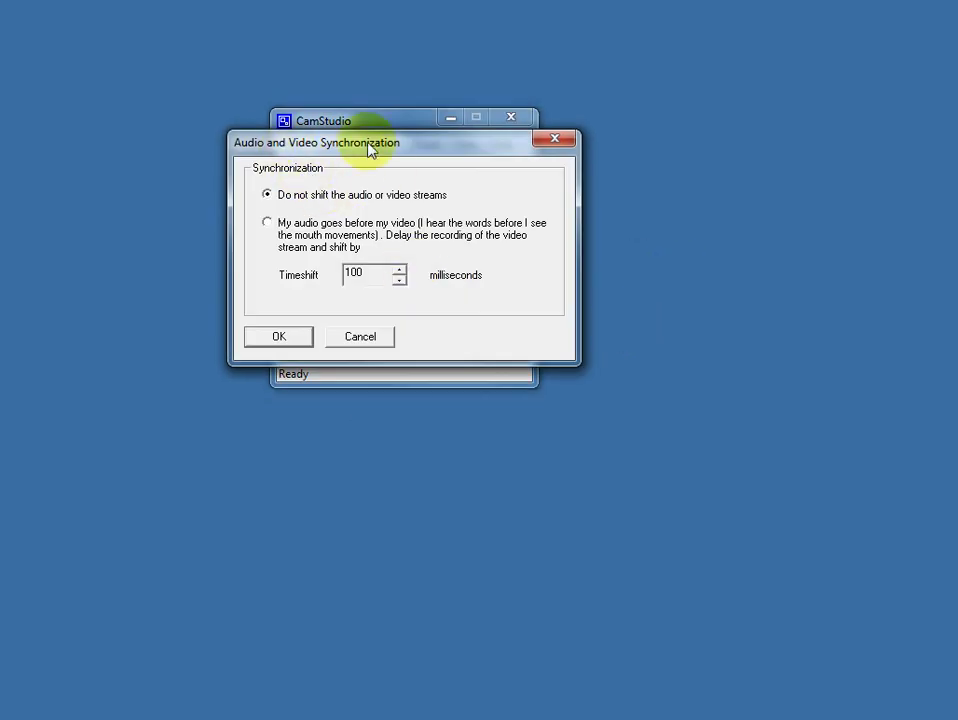
pyautogui.click(364, 338)
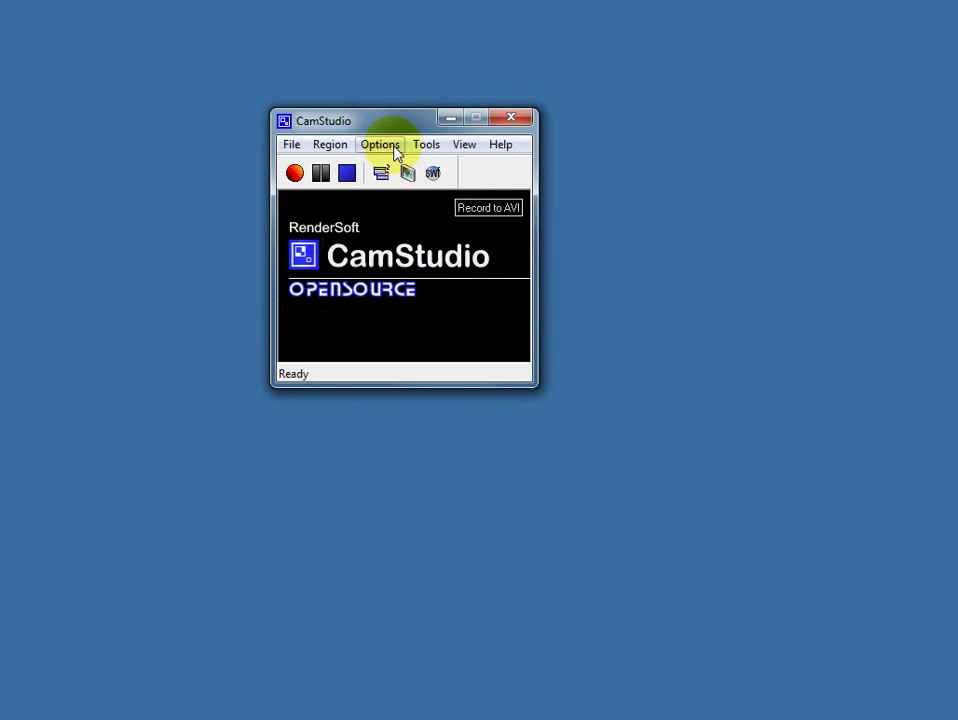
pyautogui.click(394, 150)
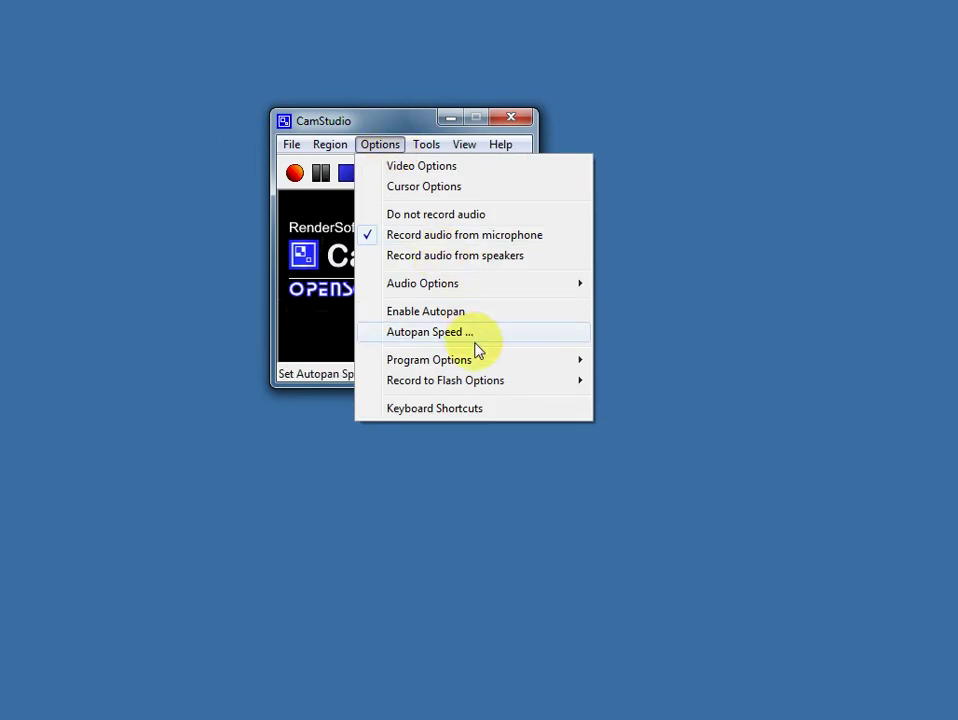
pyautogui.moveTo(473, 362)
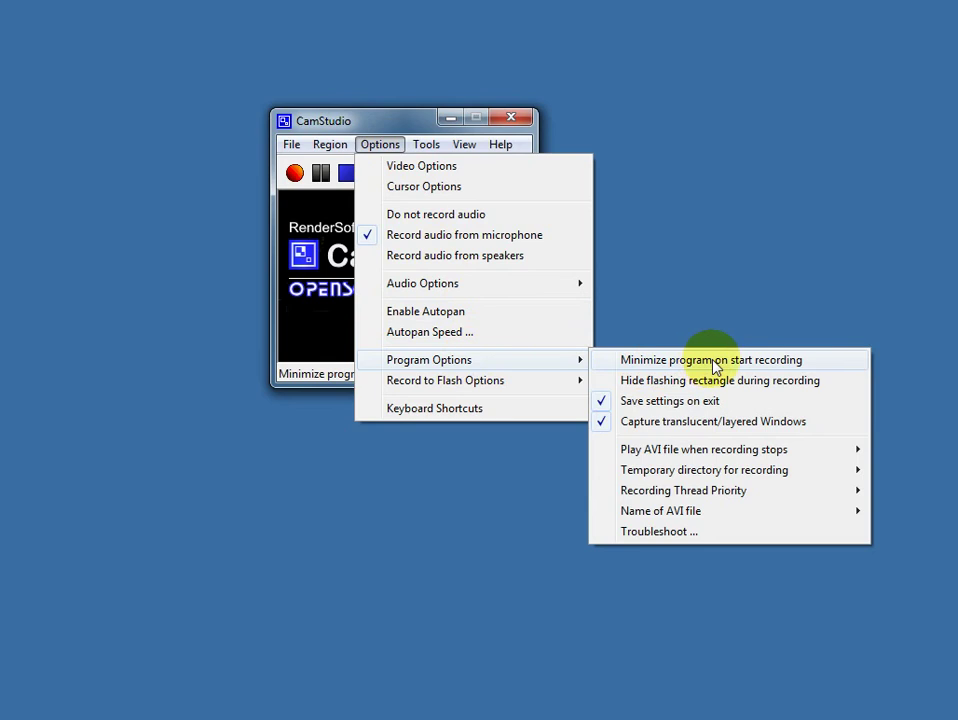
pyautogui.moveTo(733, 455)
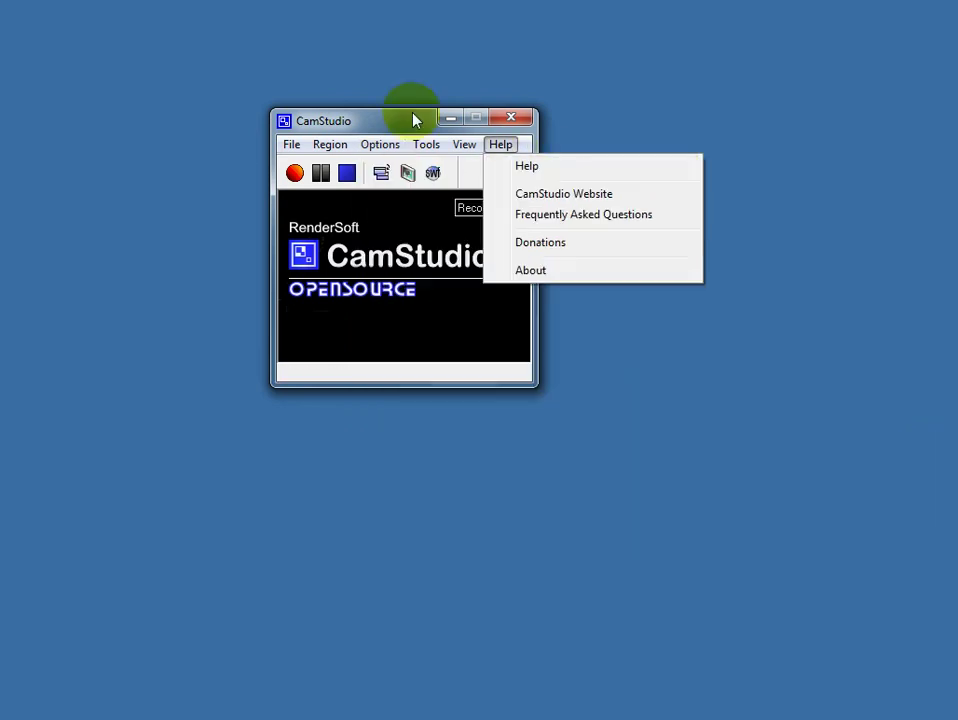
pyautogui.click(388, 122)
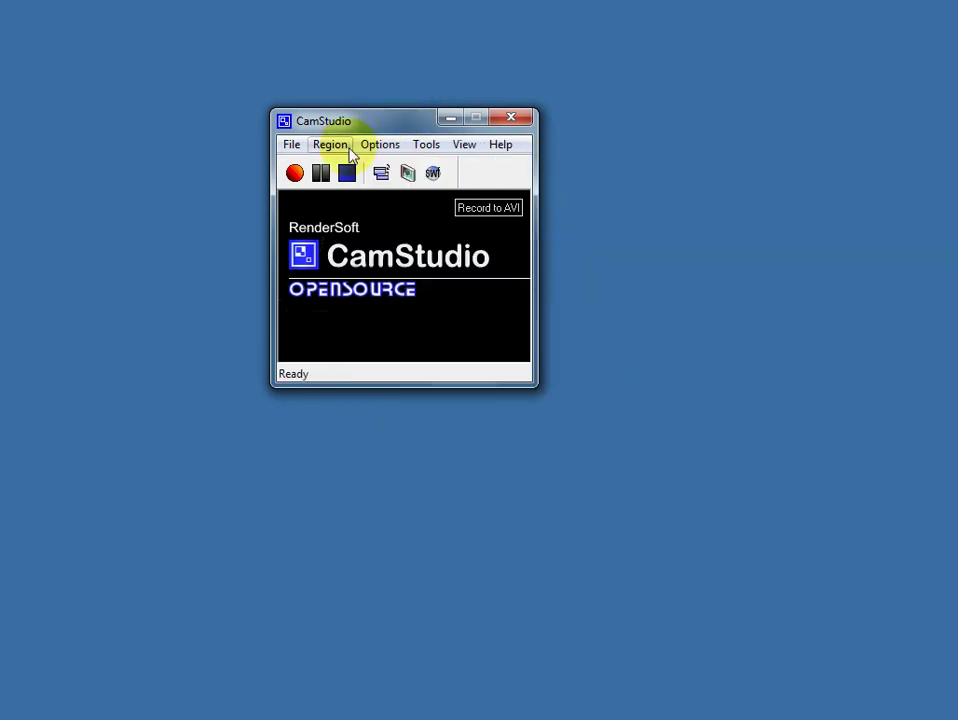
# - Show the CamStudio window in Compact View and as a buttons-only toolbar, restore its normal view and reposition it
pyautogui.moveTo(364, 121); pyautogui.dragTo(383, 126)
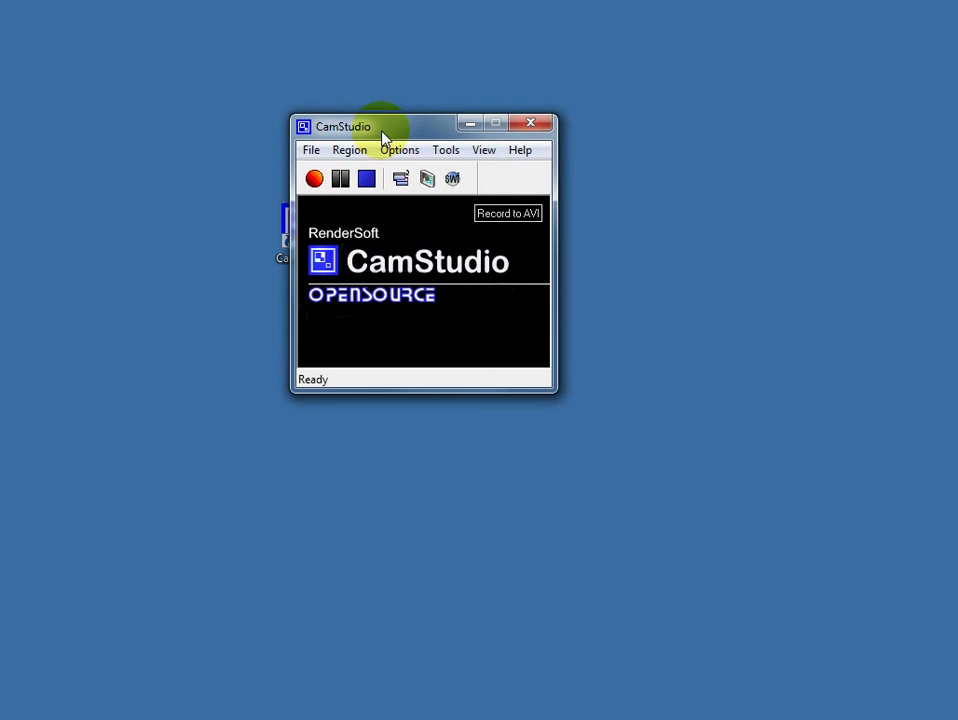
pyautogui.click(484, 150)
pyautogui.click(512, 193)
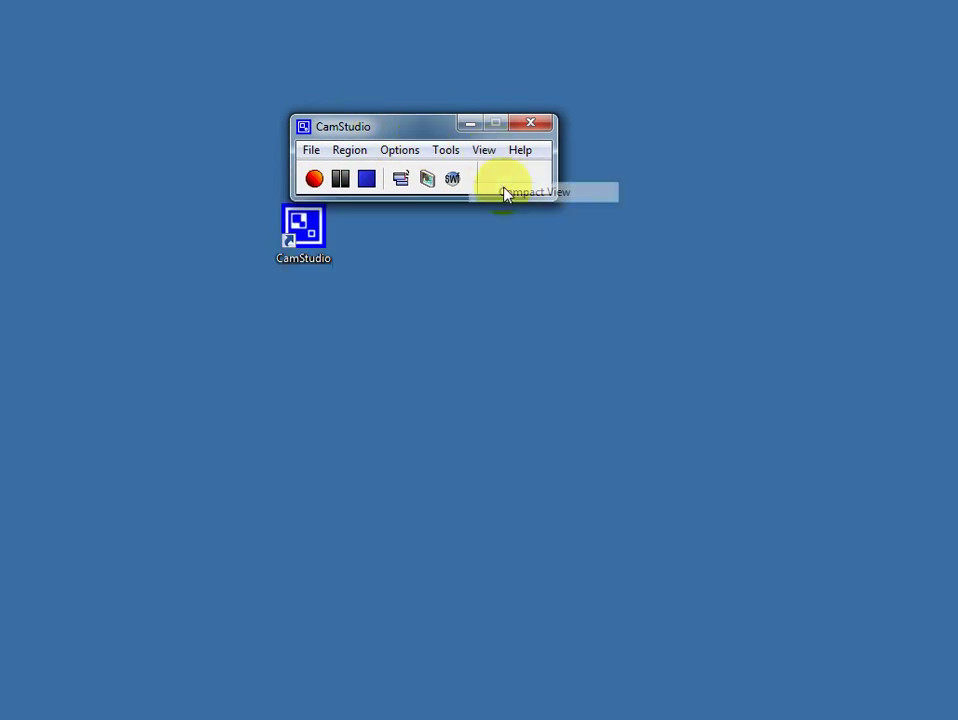
pyautogui.click(485, 150)
pyautogui.click(514, 213)
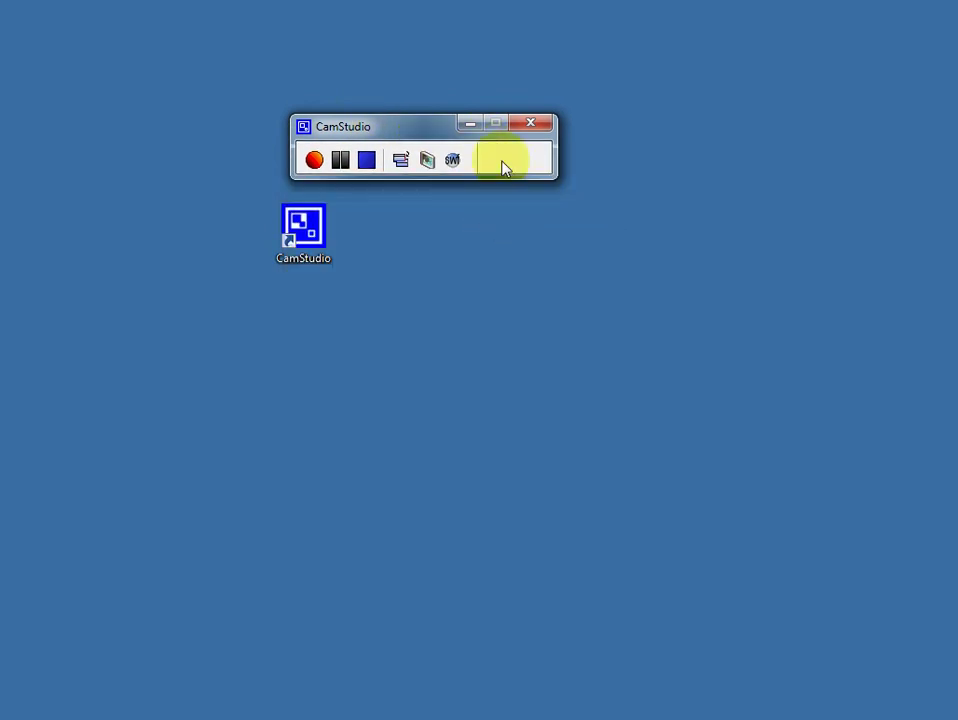
pyautogui.click(400, 164)
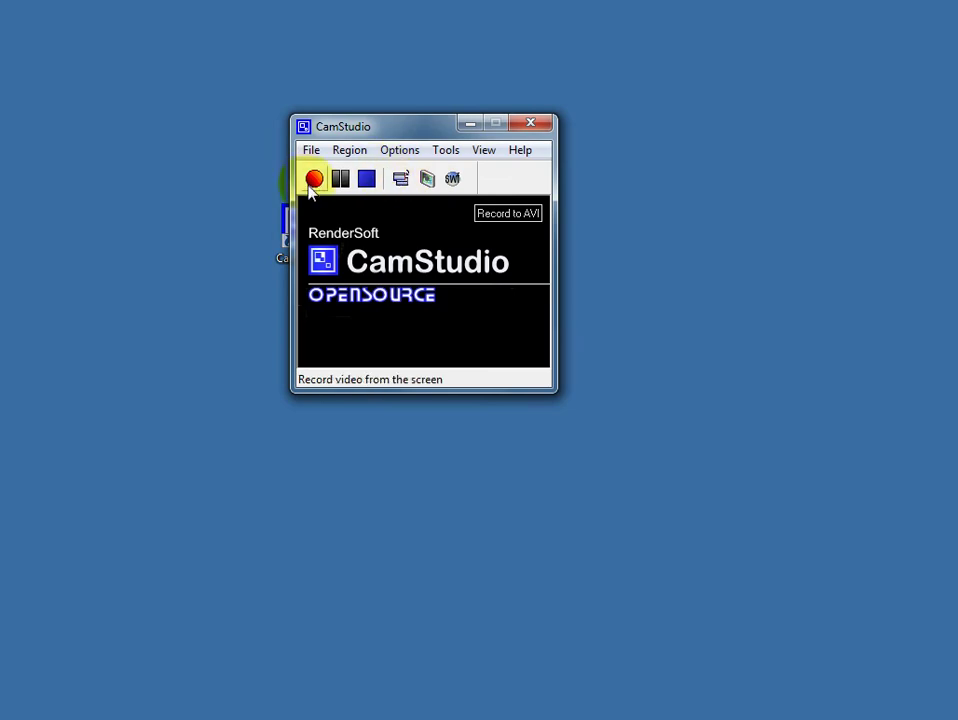
pyautogui.moveTo(386, 132); pyautogui.dragTo(349, 133)
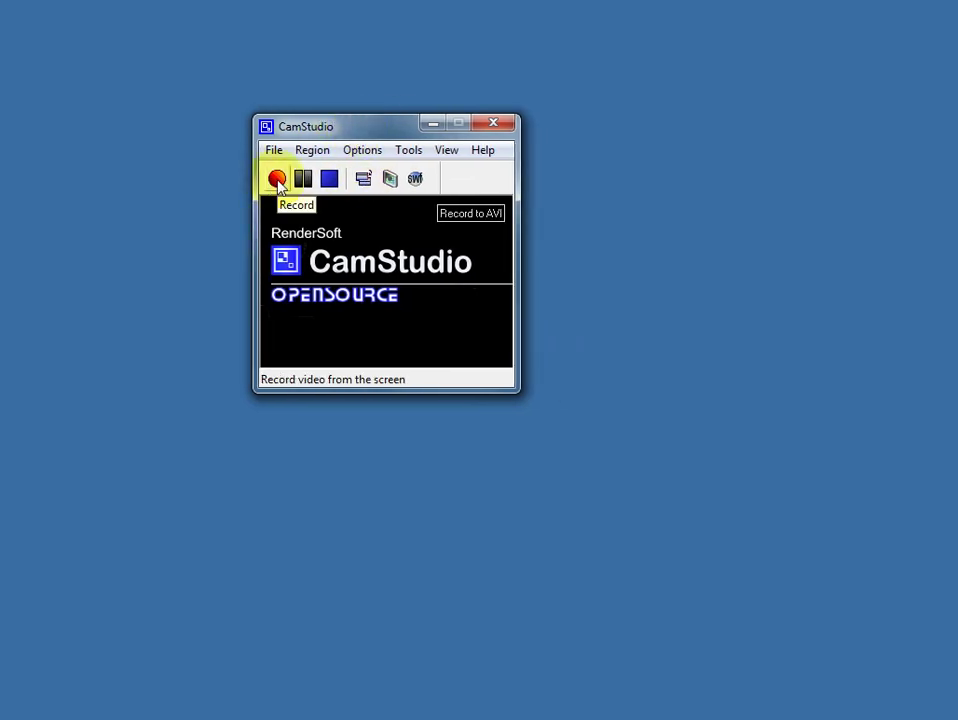
# - Start recording a freely drawn screen region of about 904 x 664 pixels around the CamStudio window
pyautogui.click(312, 151)
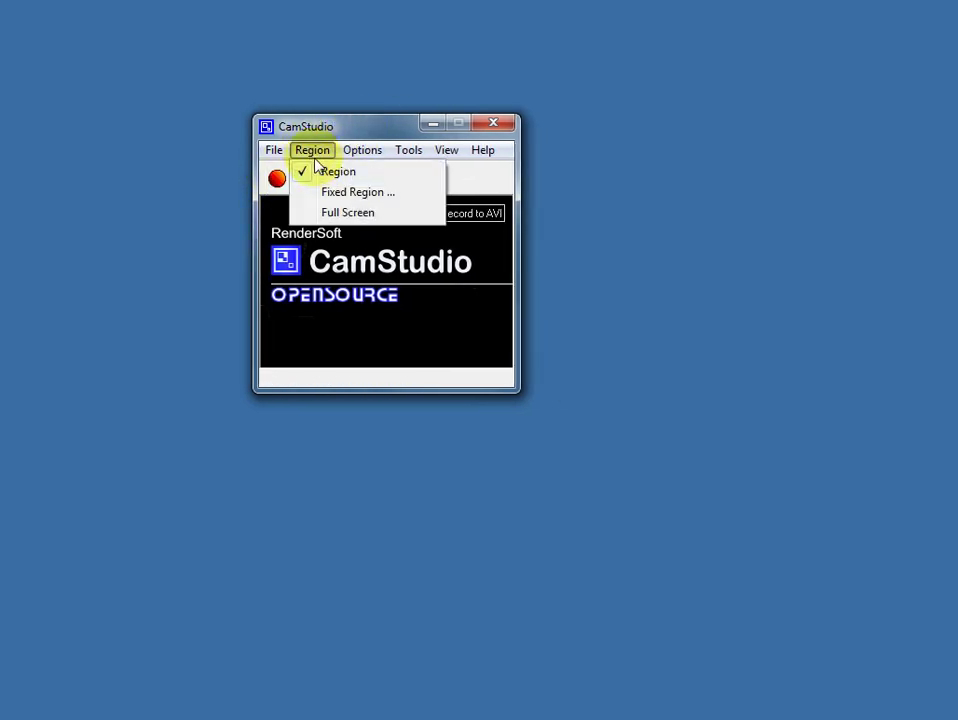
pyautogui.click(277, 178)
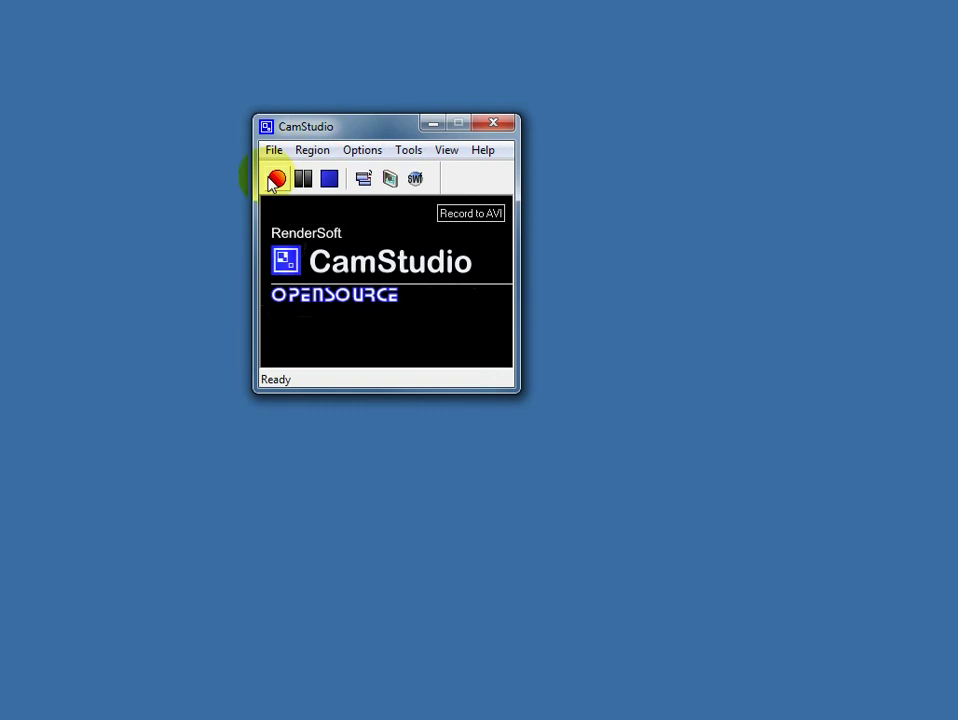
pyautogui.click(277, 178)
pyautogui.moveTo(88, 63); pyautogui.dragTo(930, 682)
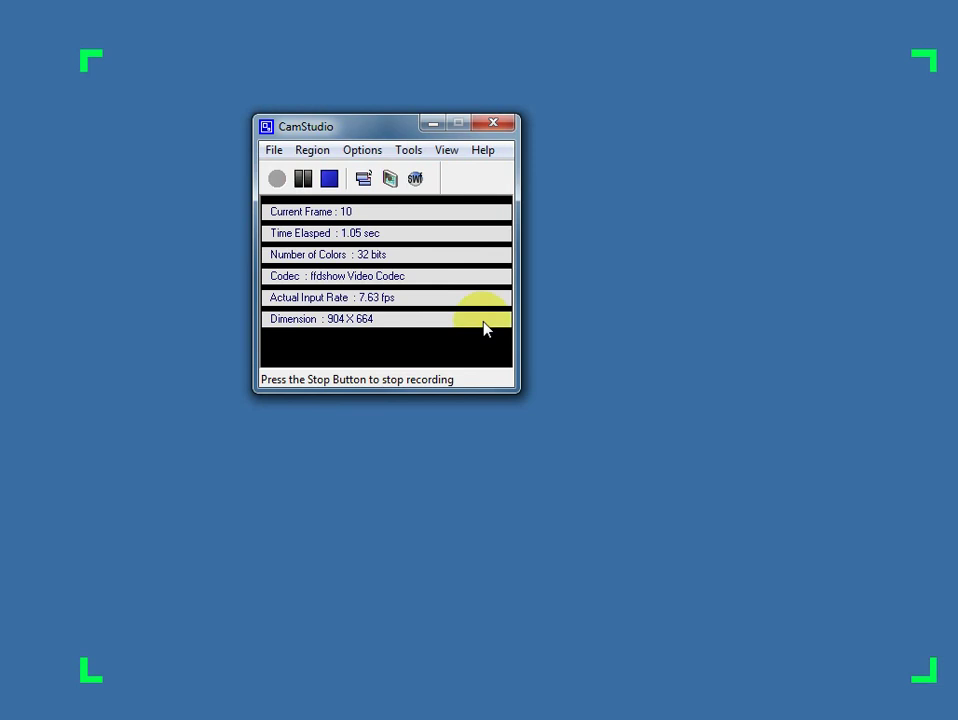
# - While recording, move the browser window into the captured region, show its DivX and CamStudio pages, and clear the window away
pyautogui.click(118, 601)
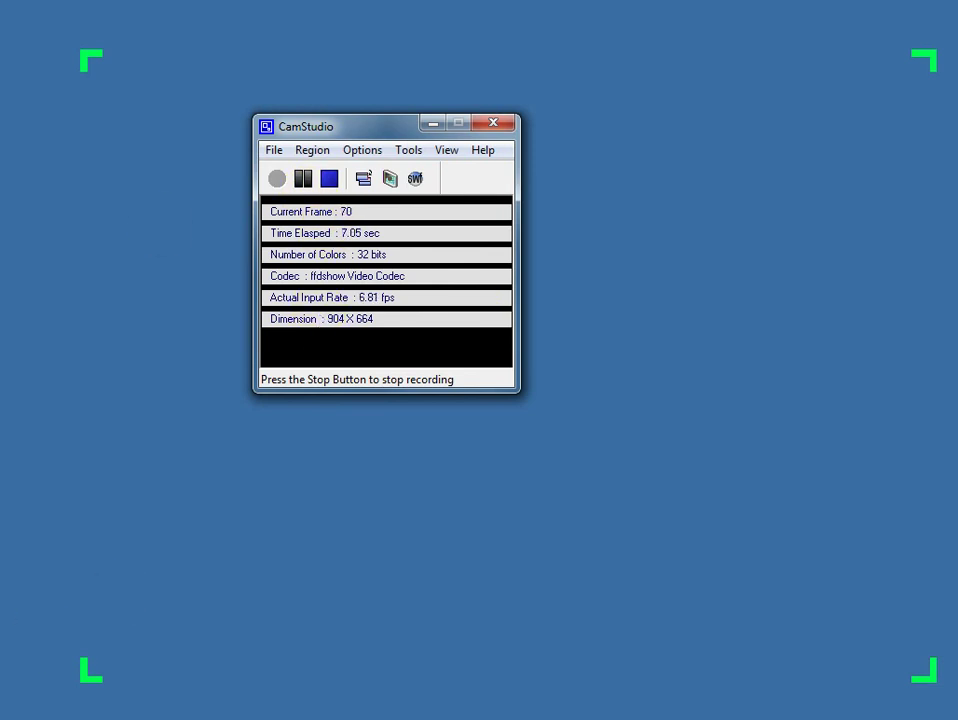
pyautogui.moveTo(957, 80); pyautogui.dragTo(853, 93)
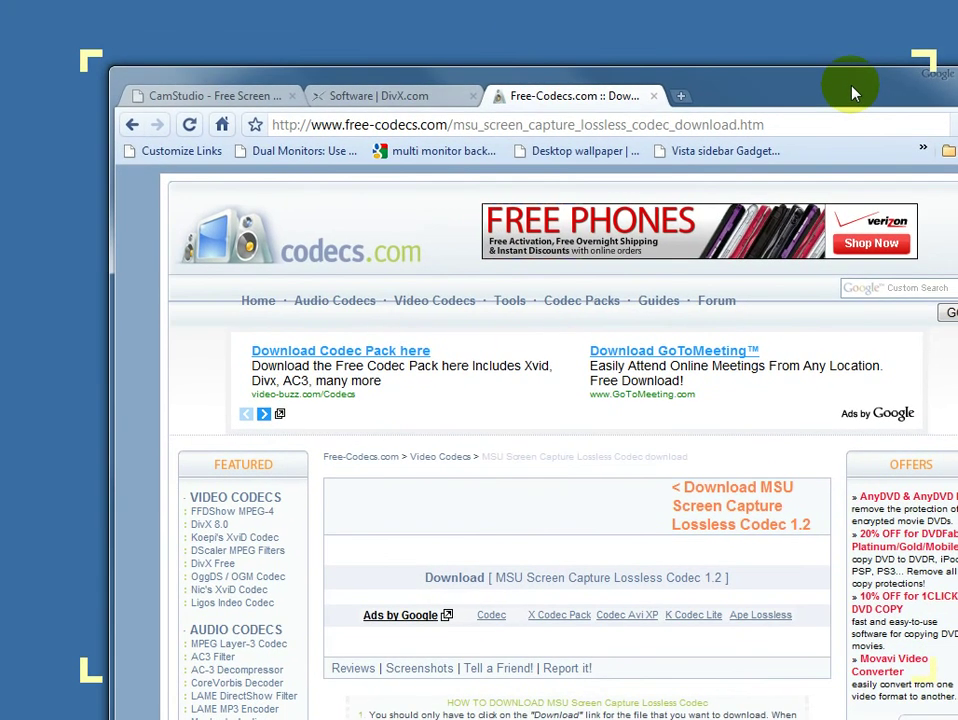
pyautogui.click(380, 97)
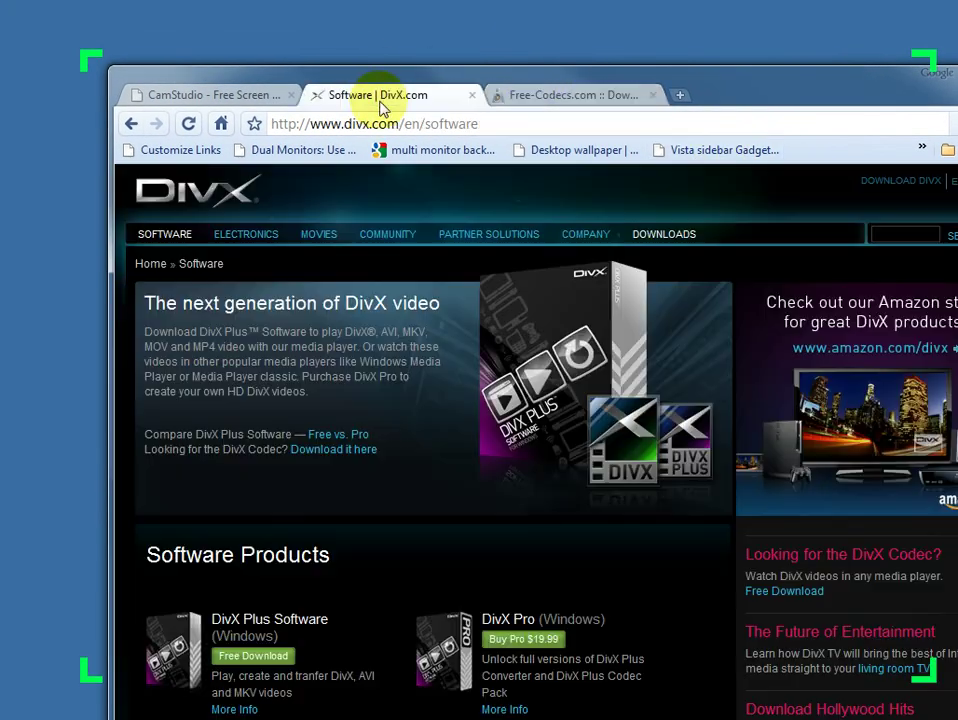
pyautogui.click(243, 96)
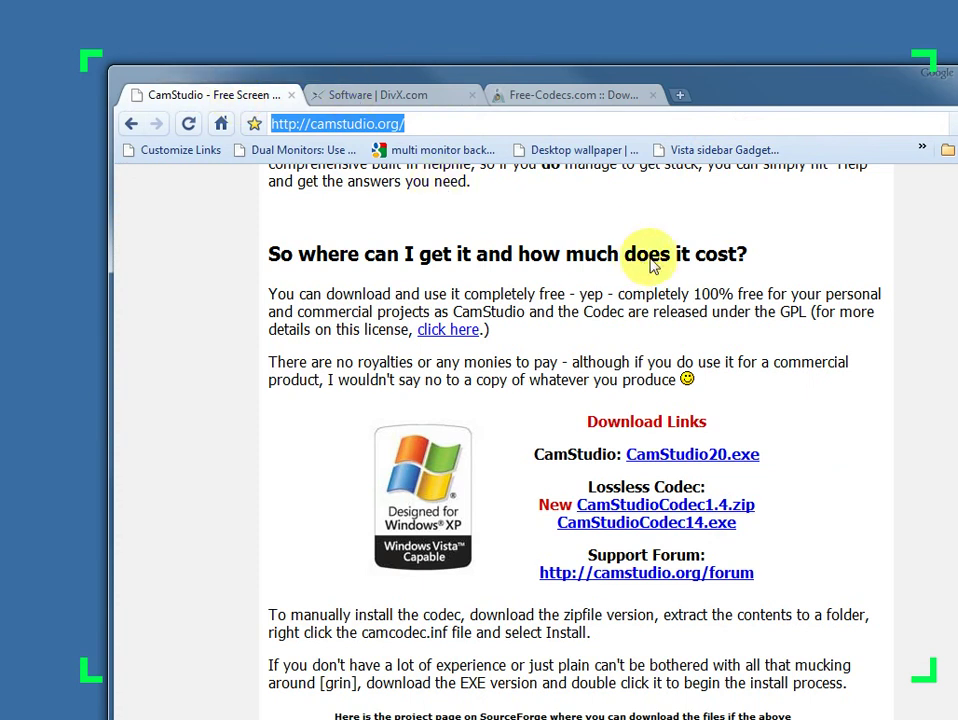
pyautogui.click(956, 73)
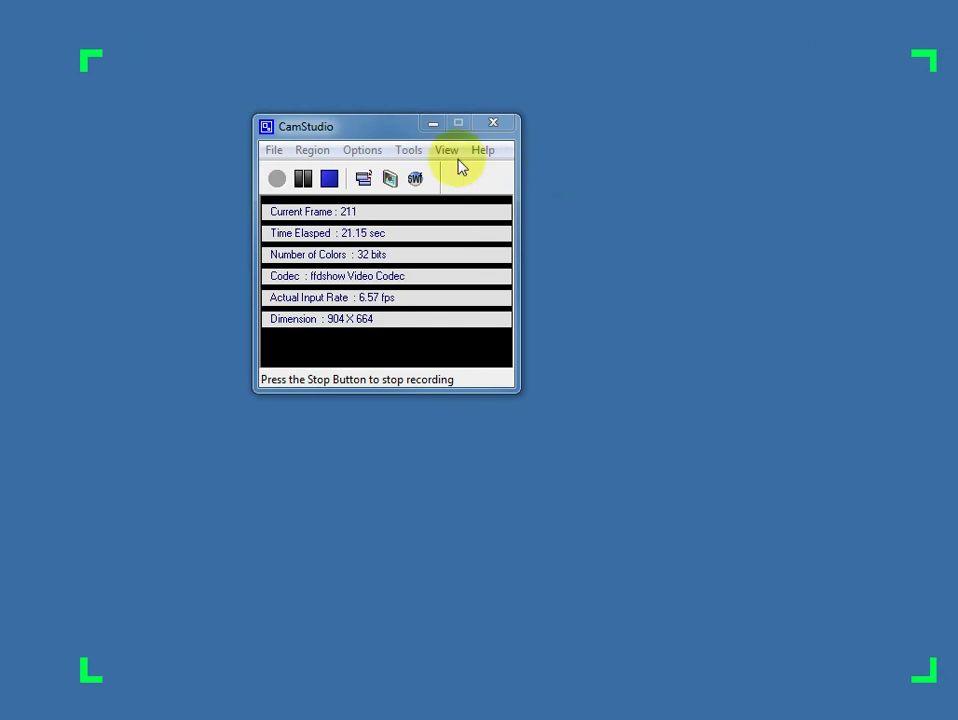
# - Pause and resume the screen recording, and stop it
pyautogui.click(304, 180)
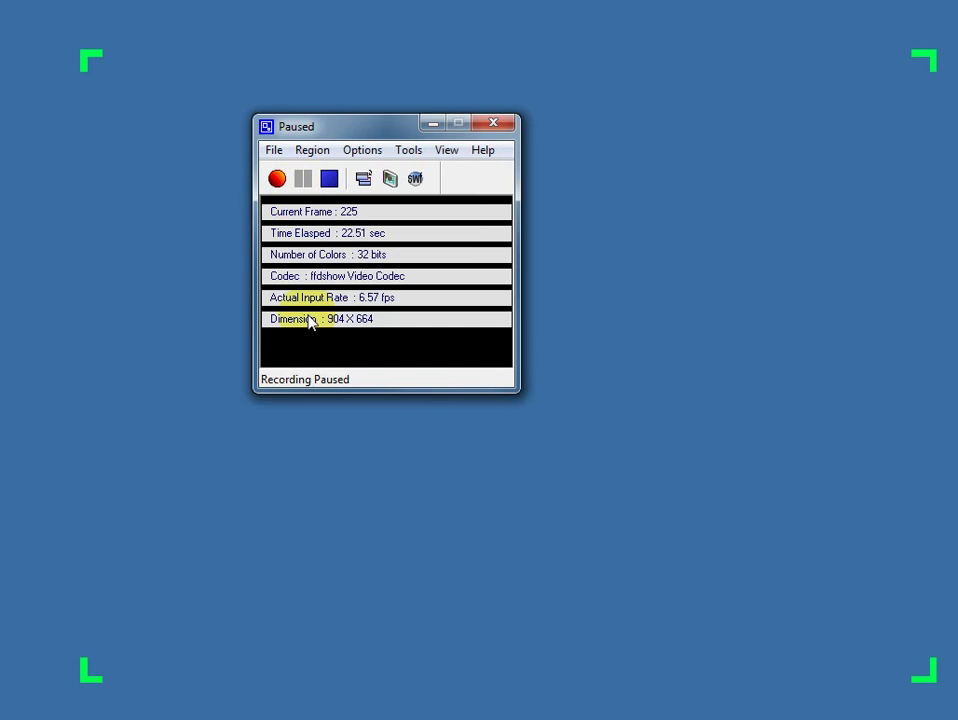
pyautogui.click(277, 182)
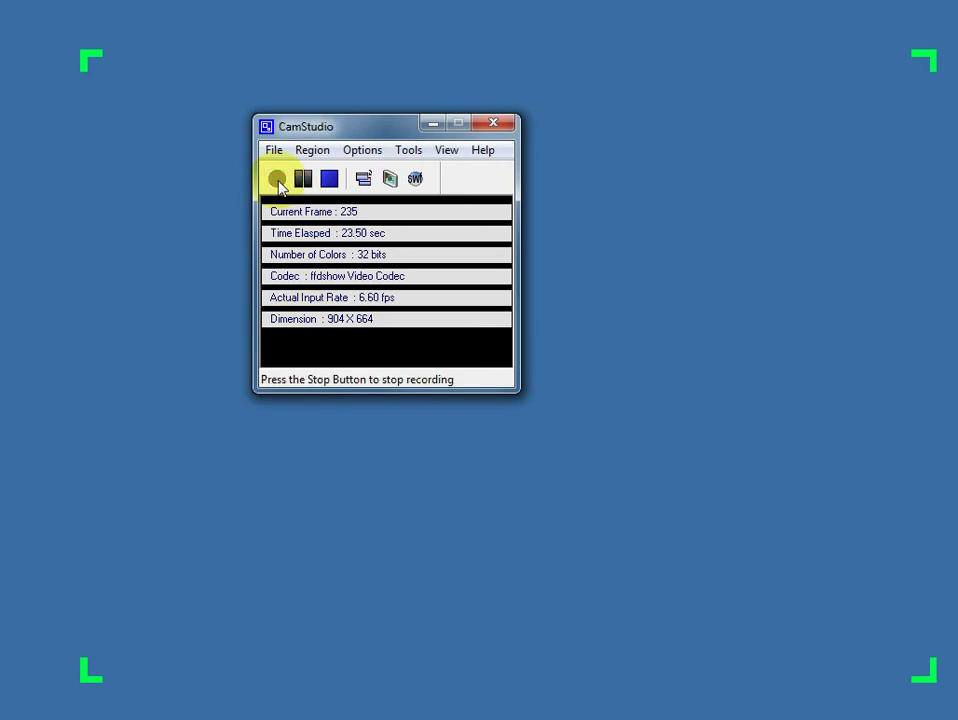
pyautogui.click(330, 180)
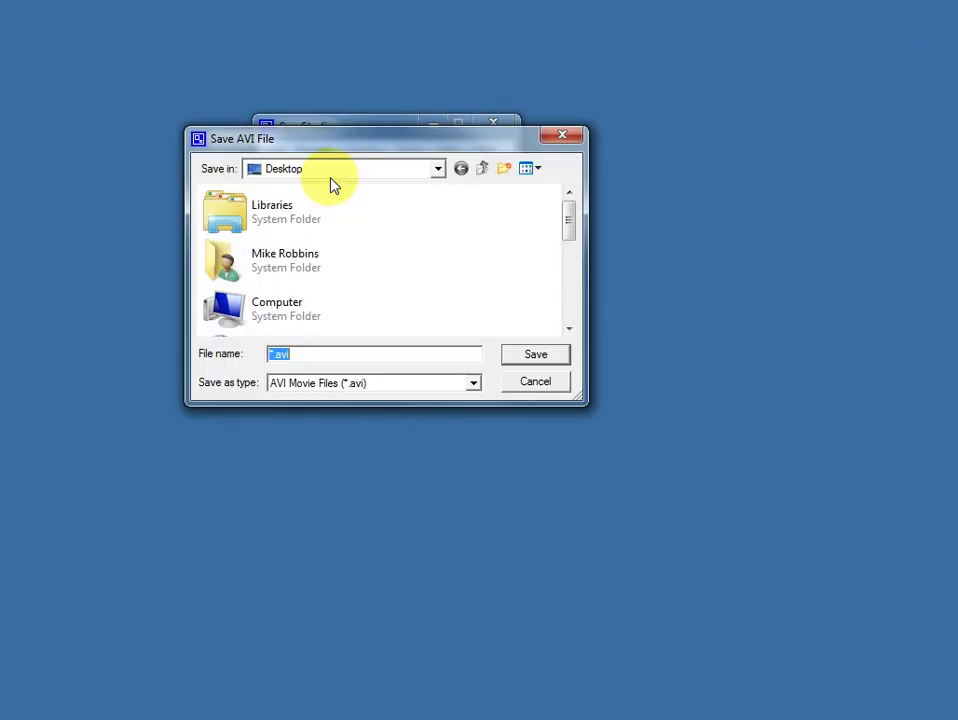
# - Save the recorded video on the Desktop as test.avi
pyautogui.click(272, 357)
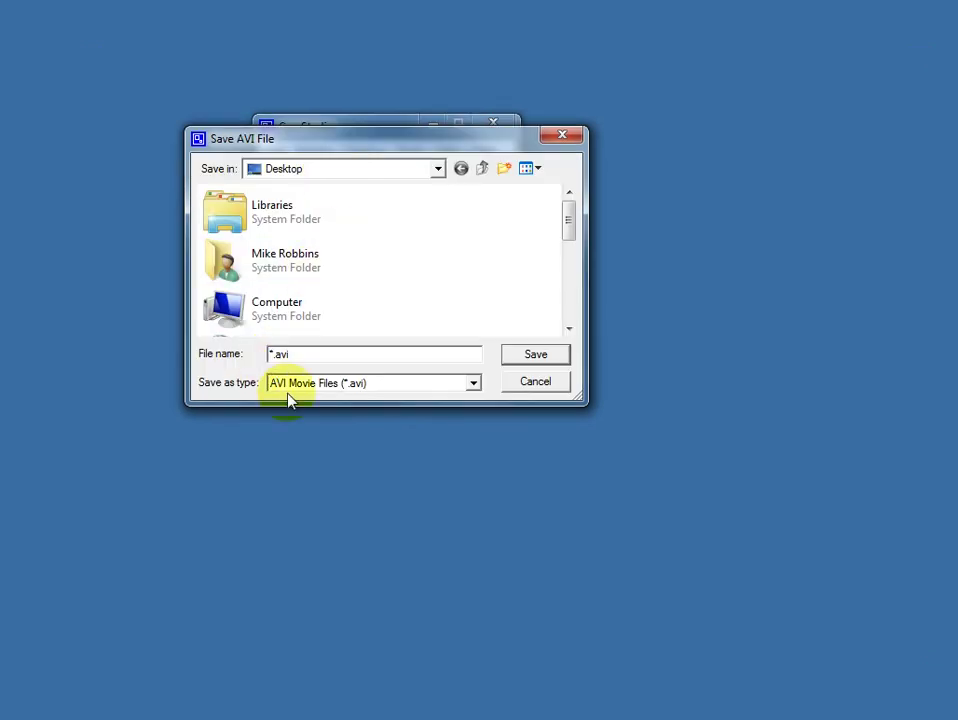
pyautogui.write('test')
pyautogui.press('Delete')
pyautogui.click(563, 360)
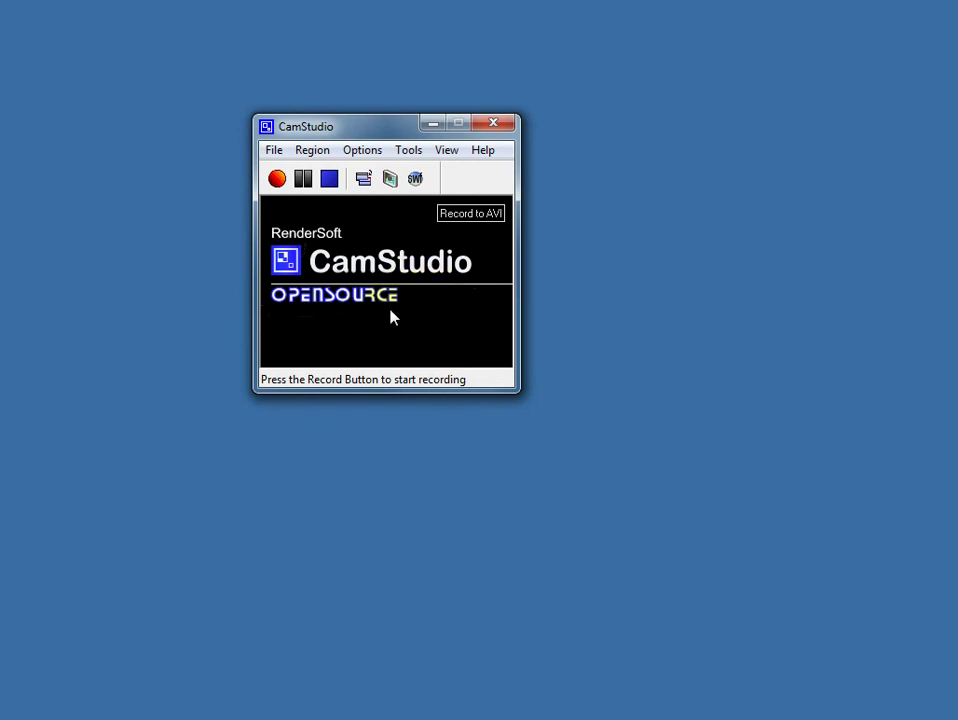
pyautogui.click(304, 180)
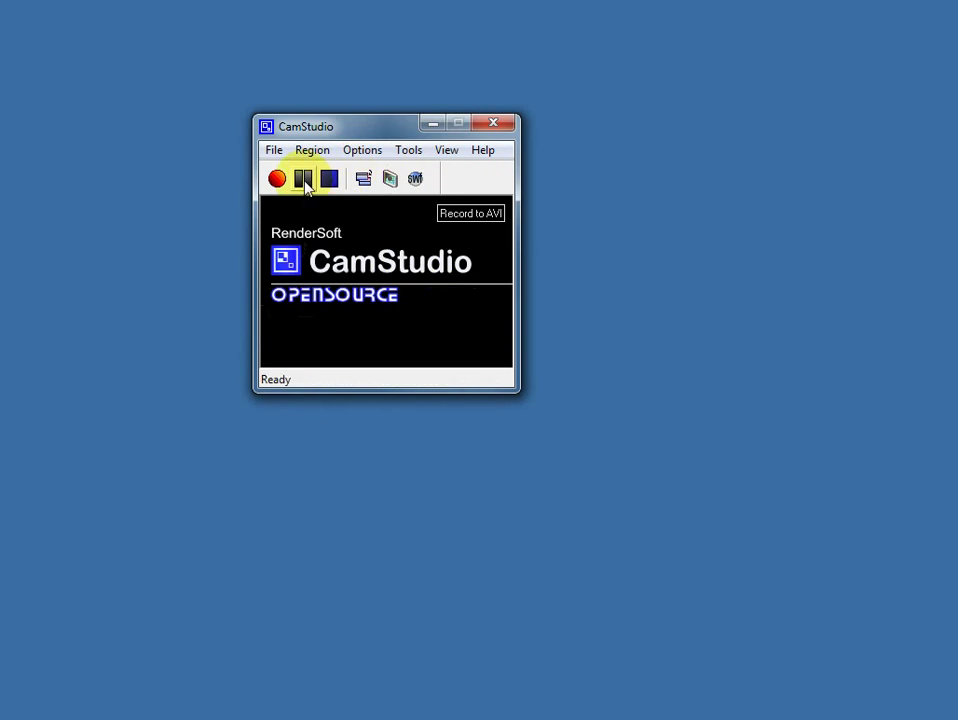
pyautogui.click(538, 210)
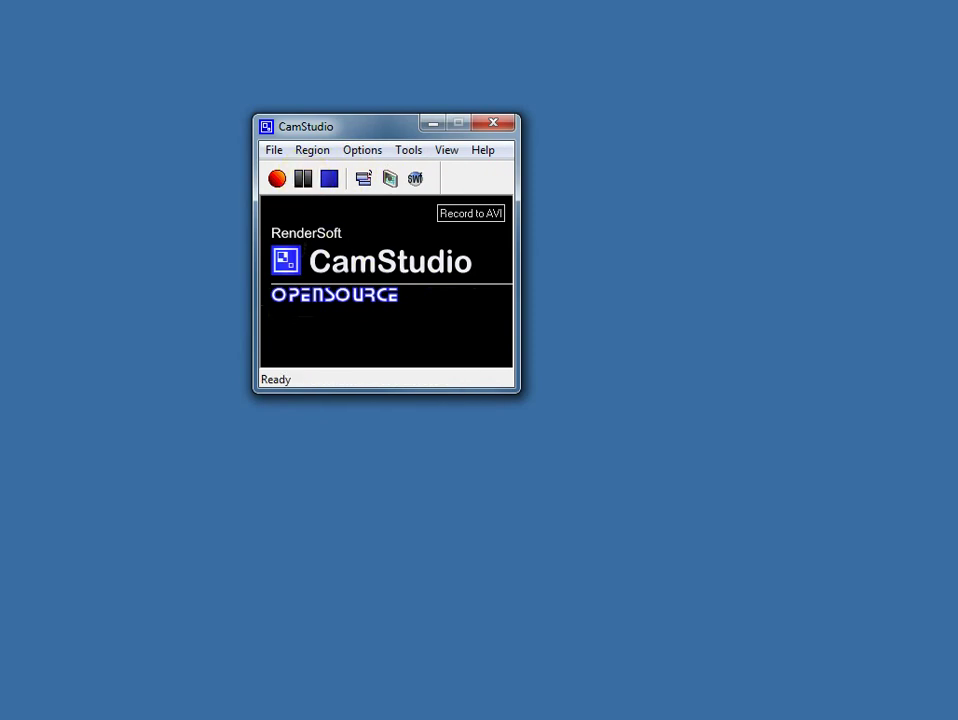